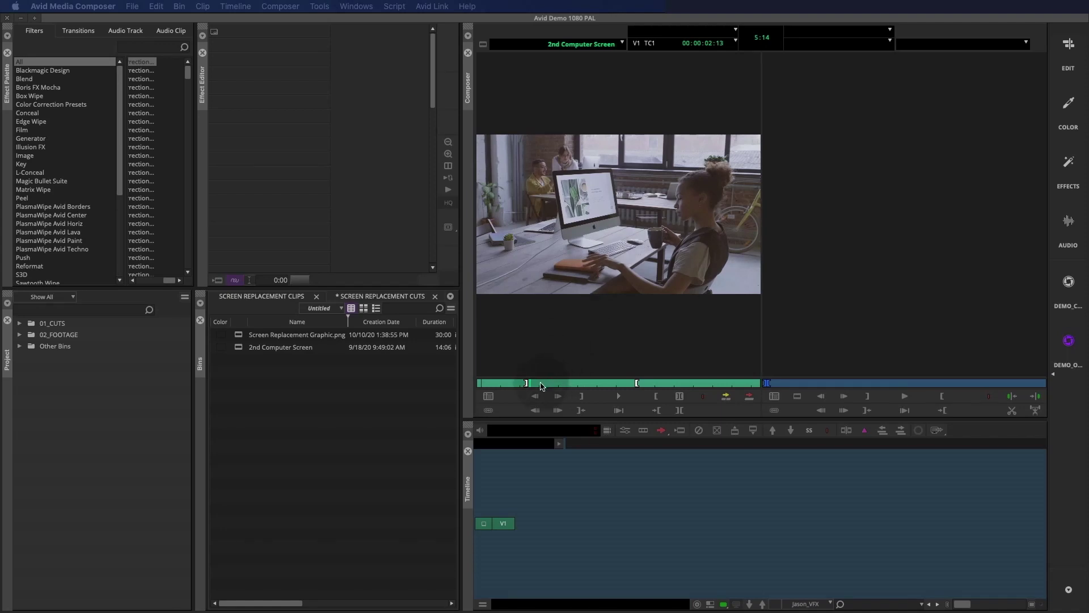
Scrub the 2nd Computer Screen clip and pick the SCREEN REPLACEMENT CUTS bin for the new sequence.
mouse_move(540, 386)
left_mouse_down()
mouse_move(639, 384)
mouse_move(529, 385)
left_mouse_up()
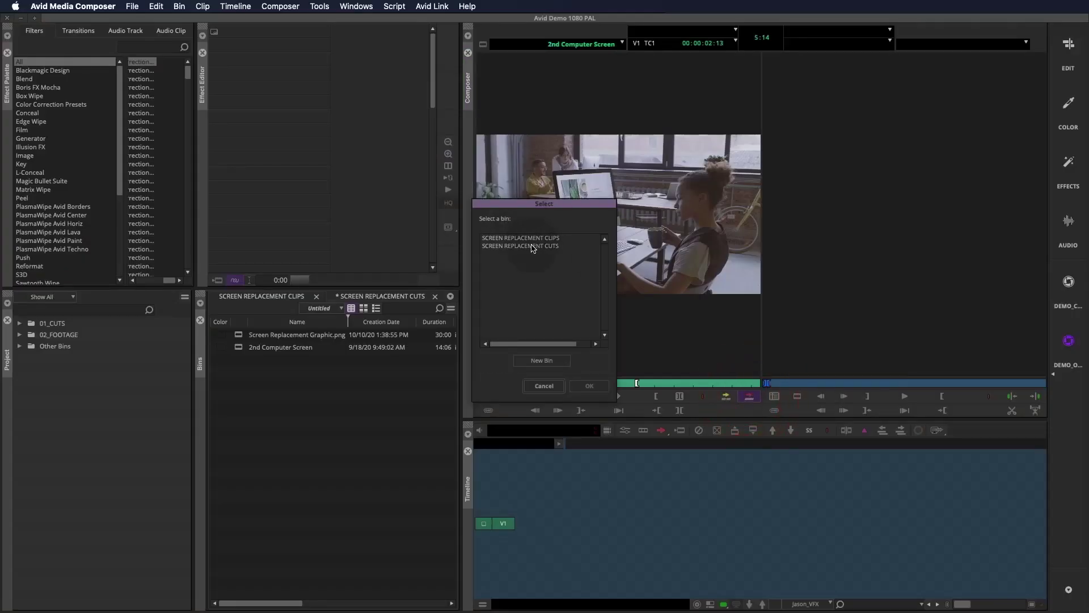
left_click(533, 246)
Confirm the SCREEN REPLACEMENT CUTS bin and rename the new sequence Screen Replace_V1.
left_click(589, 386)
left_click(388, 297)
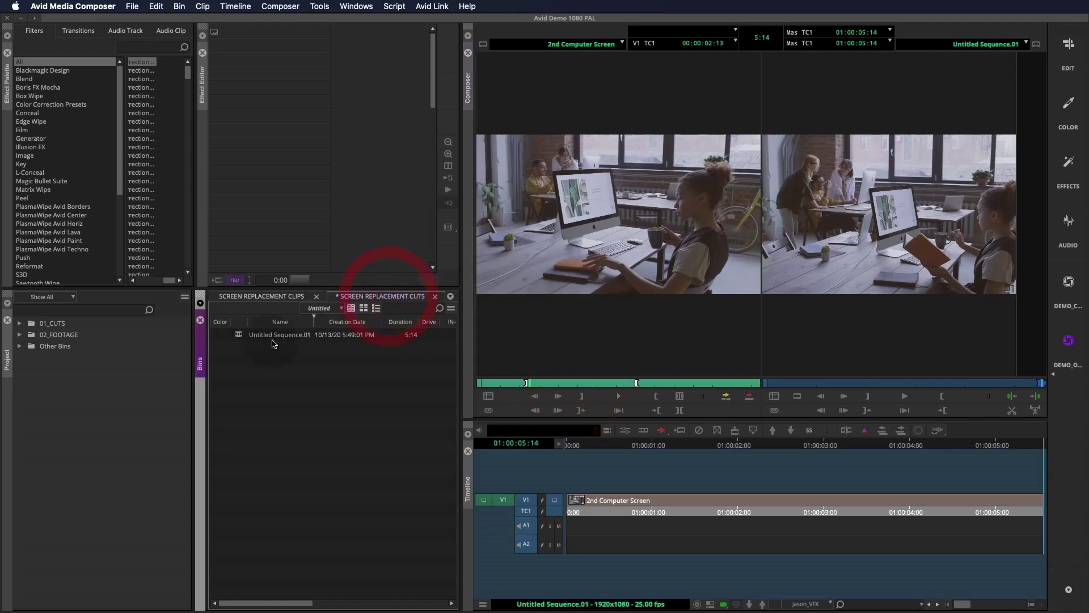
left_click(275, 335)
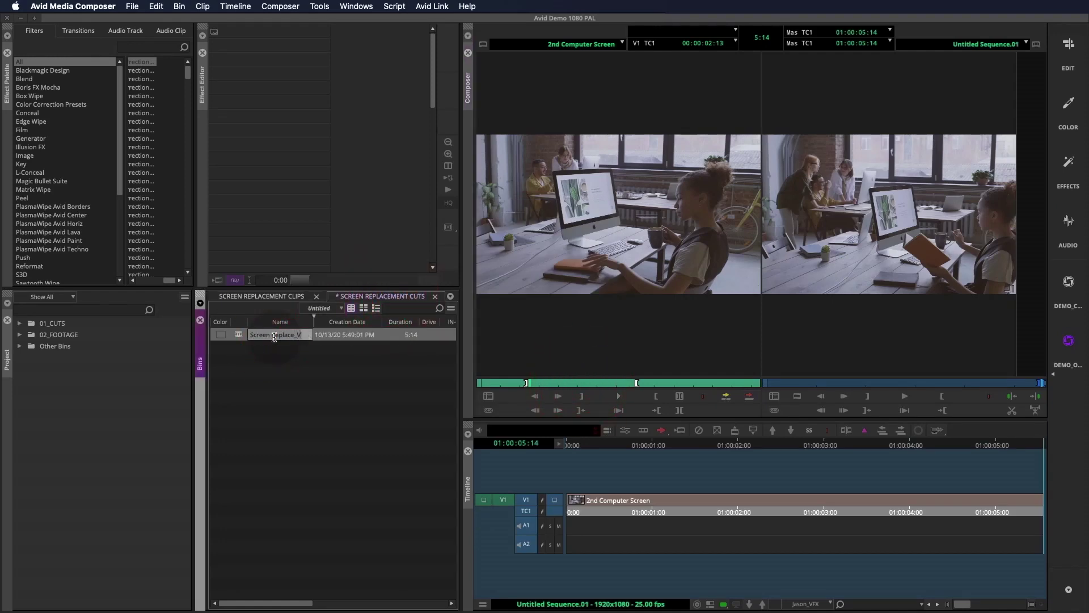
key("Return")
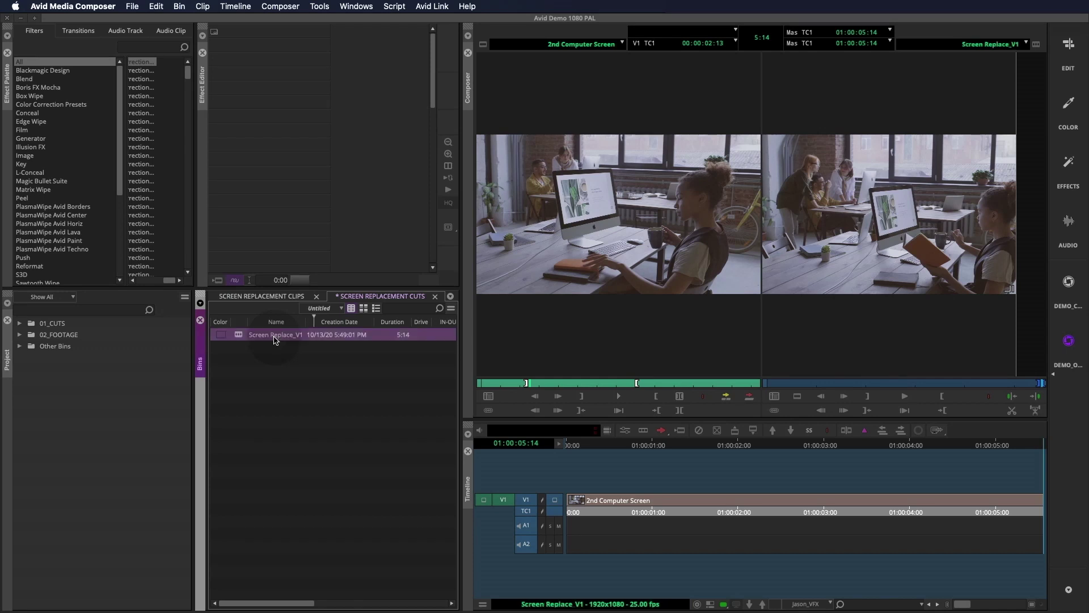
Switch to a single monitor view, play the sequence, and toggle to the source clip.
left_click(636, 512)
left_click(280, 6)
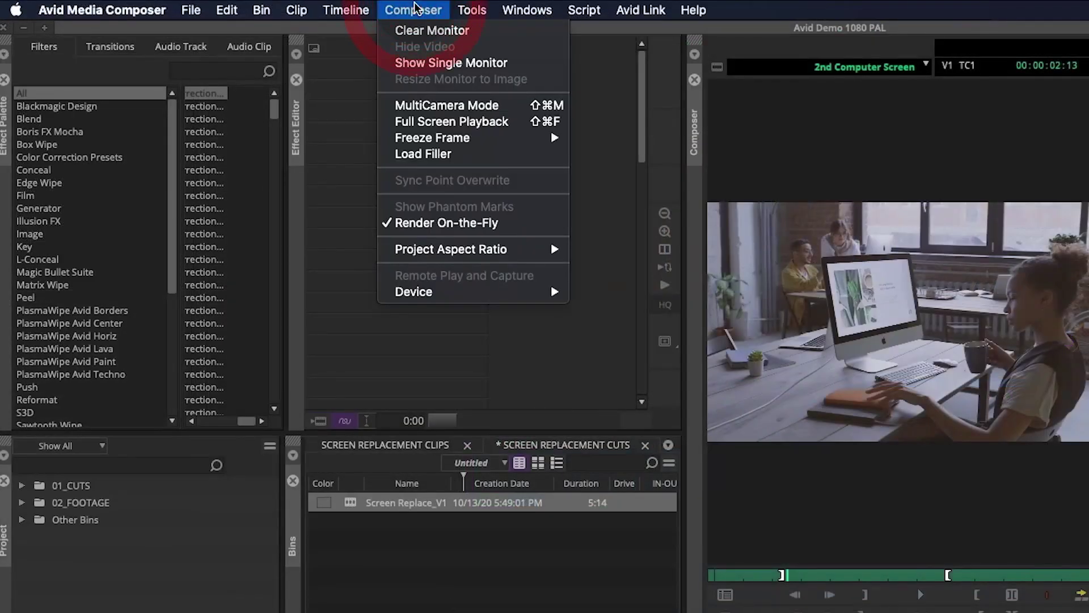
left_click(423, 64)
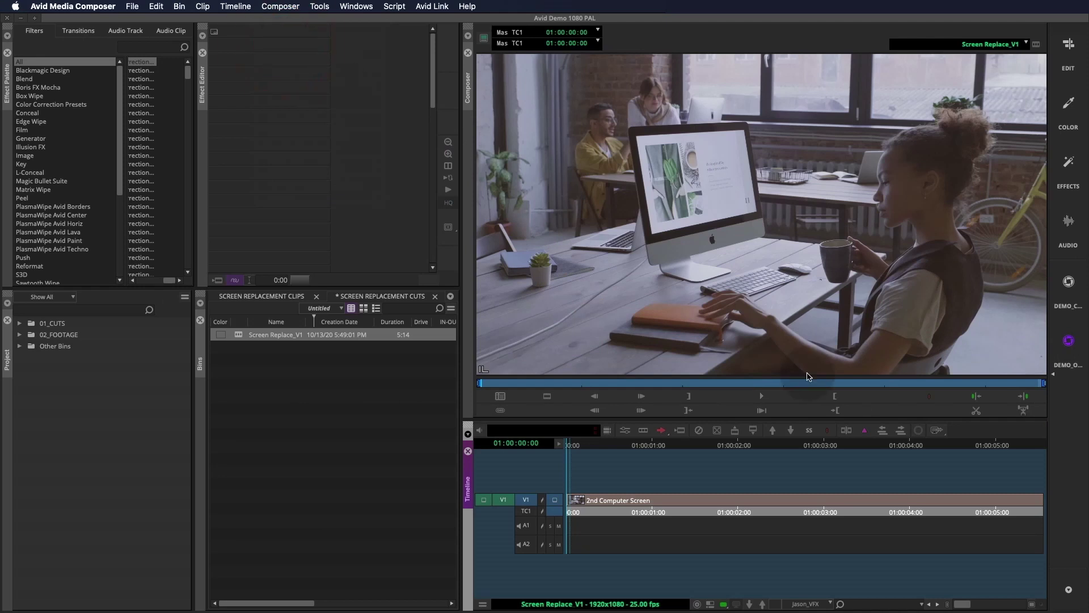
key("space")
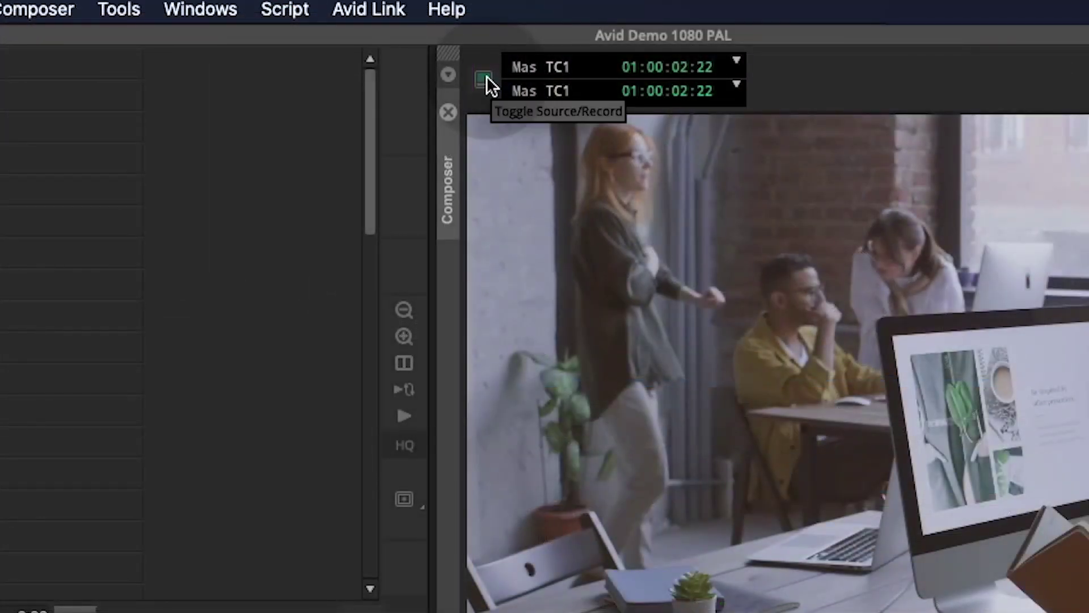
left_click(485, 76)
left_click_drag(511, 226, 611, 505)
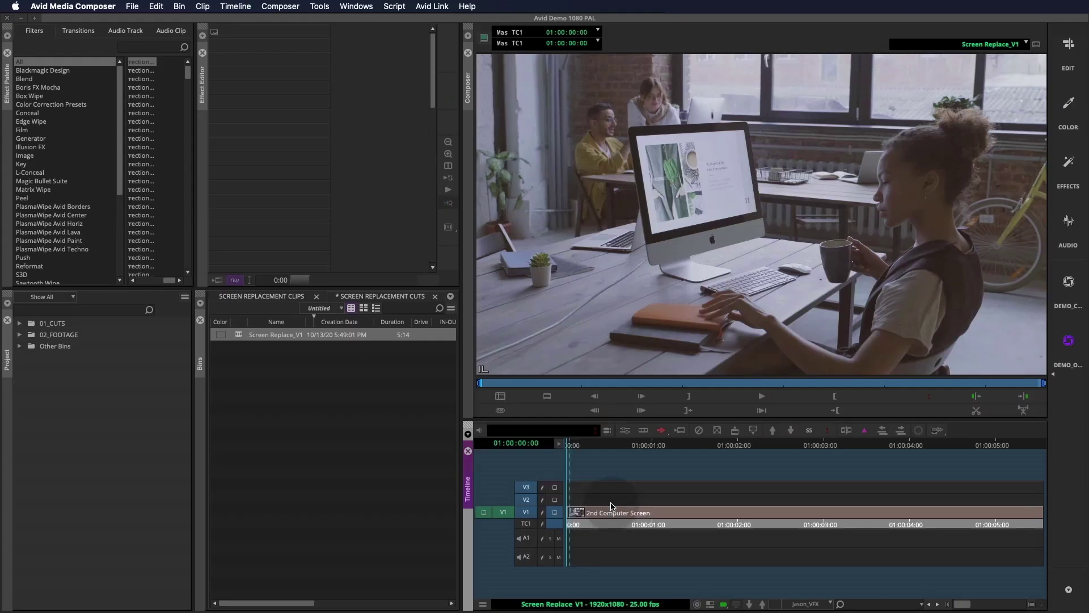
Rename the V1 track to Plate.
left_click(599, 515)
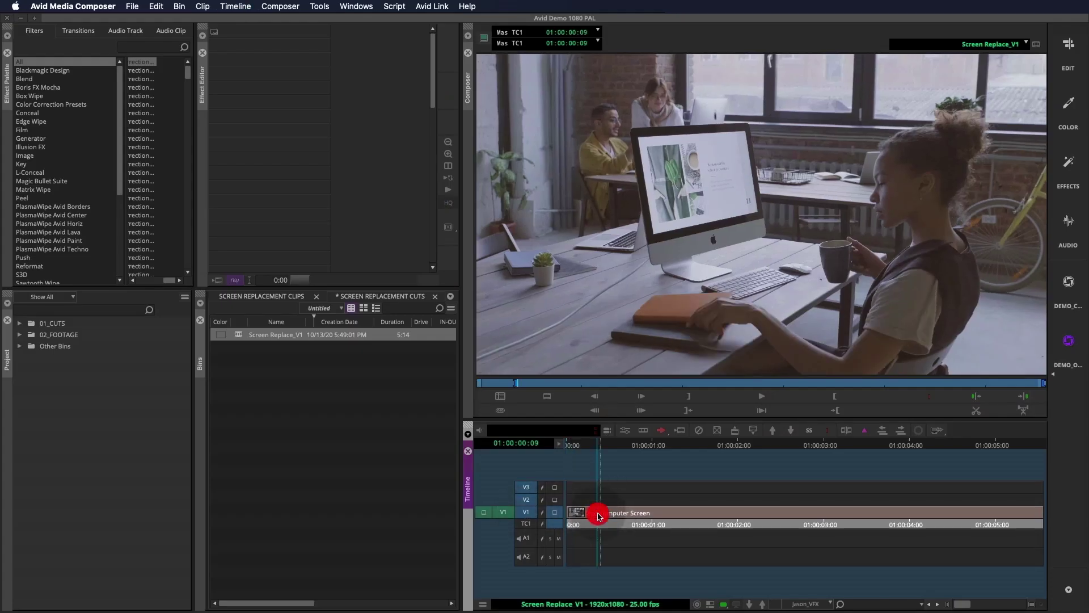
right_click(525, 512)
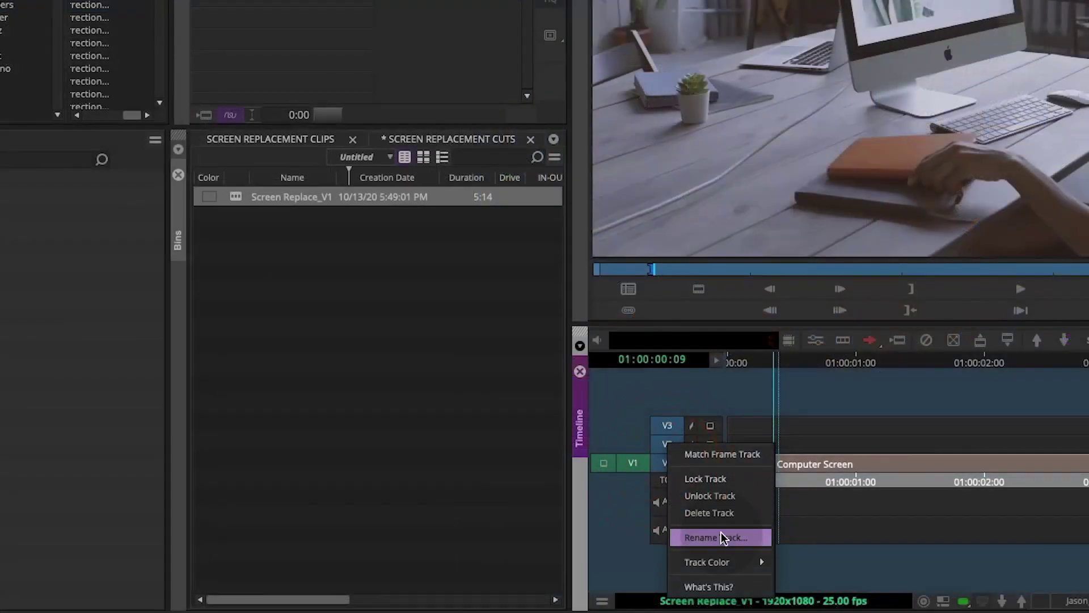
left_click(561, 558)
type("Plate")
key("Return")
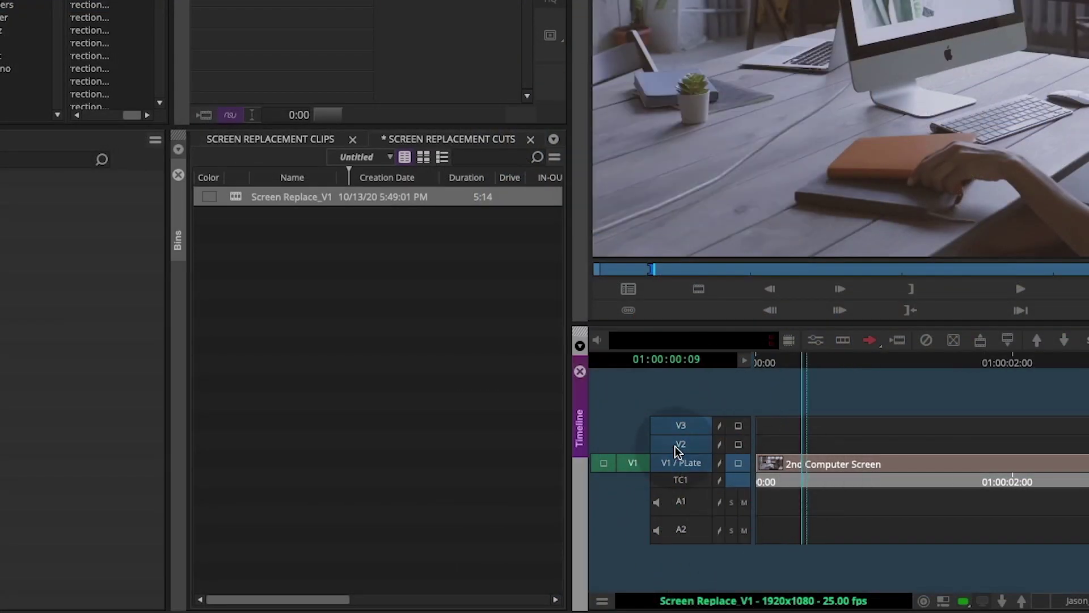
Rename the V2 track to GFX and the V3 track to Holdout.
right_click(694, 449)
left_click(727, 537)
type("GFX")
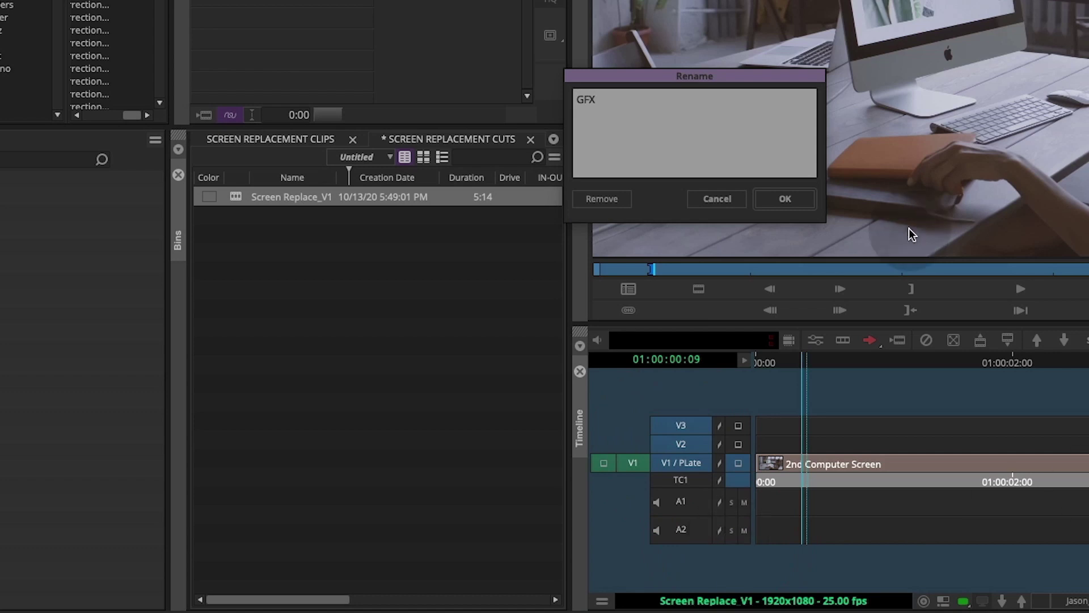
key("Return")
right_click(680, 432)
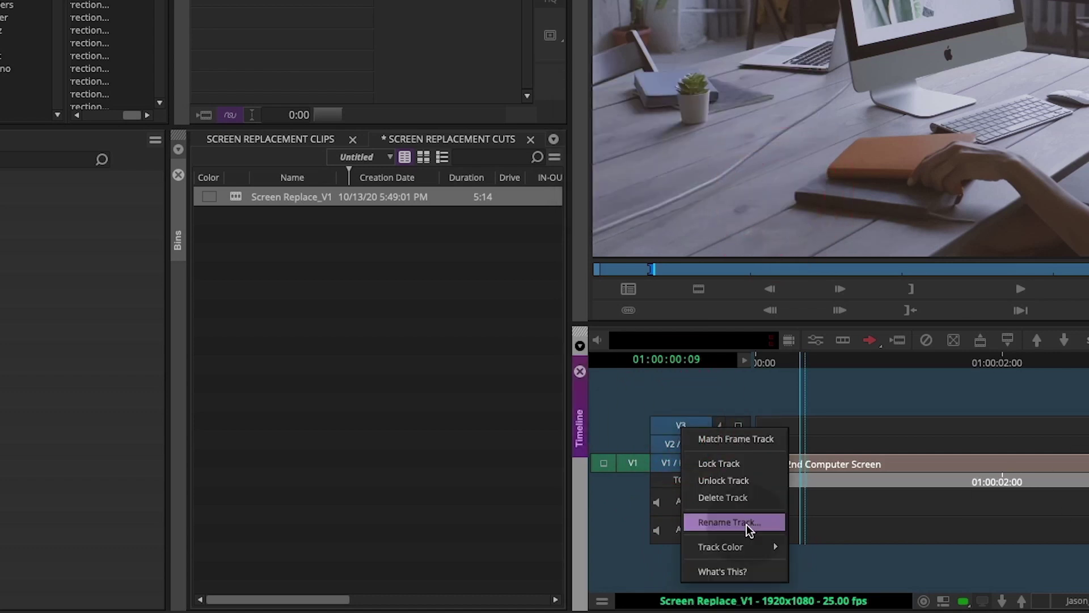
left_click(747, 524)
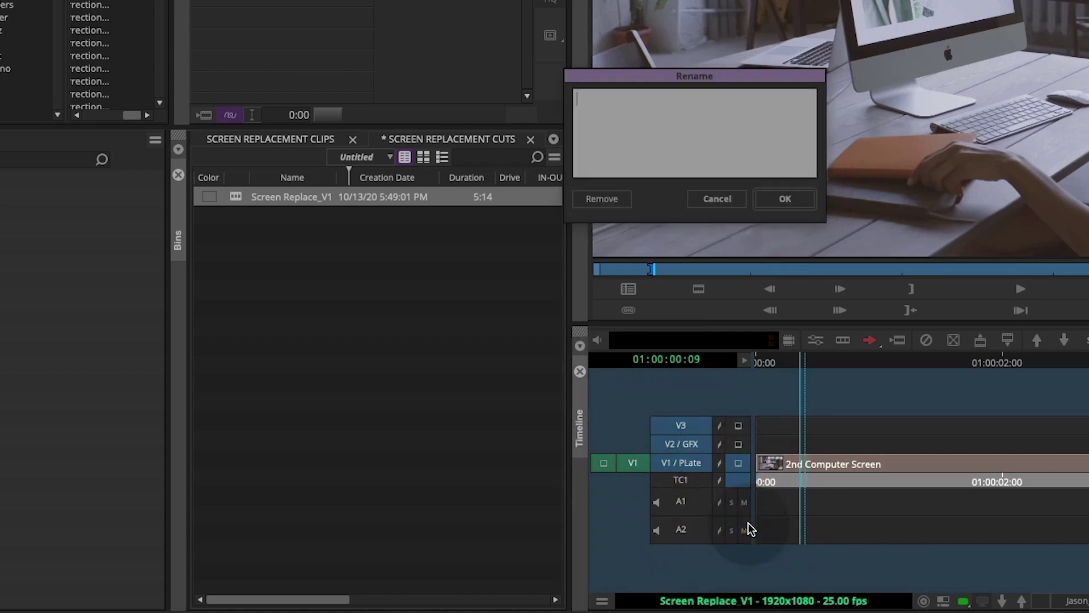
type("Holdout")
left_click(785, 198)
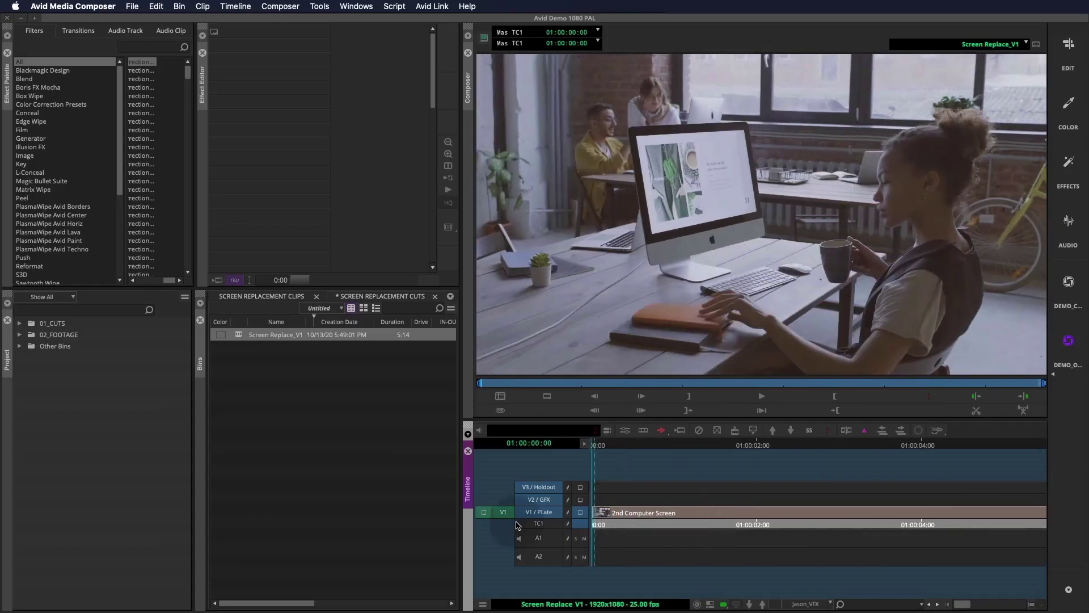
Copy the V1 plate clip up twice onto the V3 Holdout track.
key("ctrl+[")
left_click(649, 512)
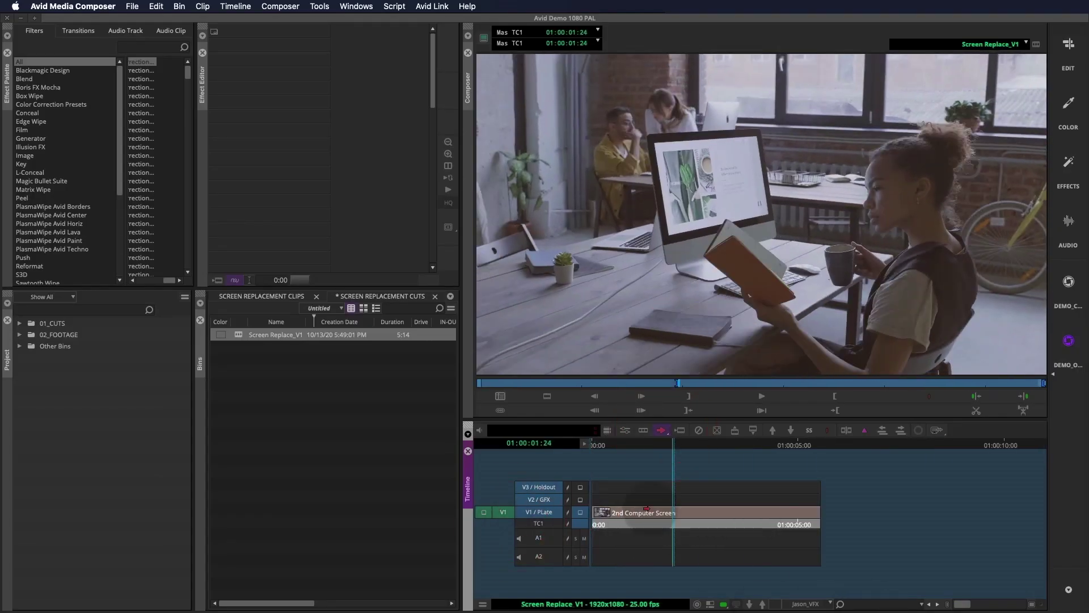
left_click(736, 432)
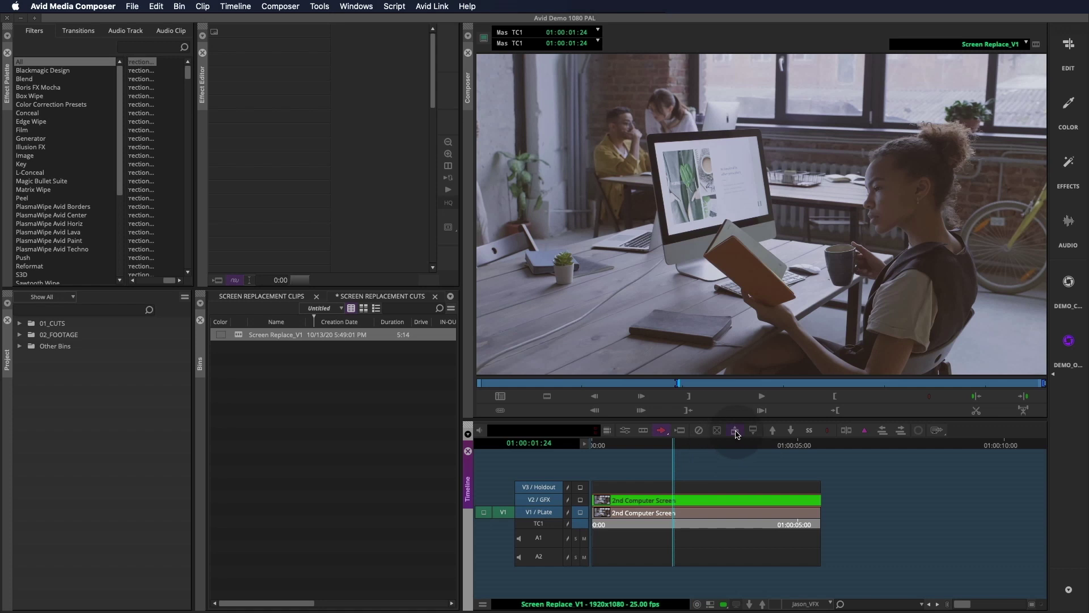
left_click(736, 432)
left_click(673, 521)
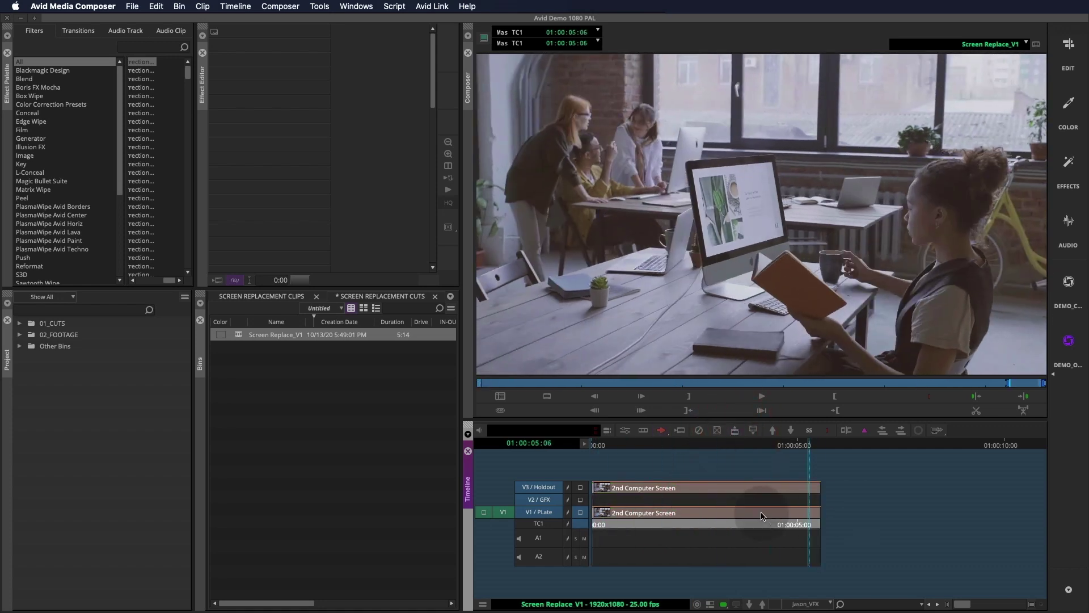
Overwrite Screen Replacement Graphic.png onto the V2 GFX track over the plate's span.
left_click(661, 465)
key("b")
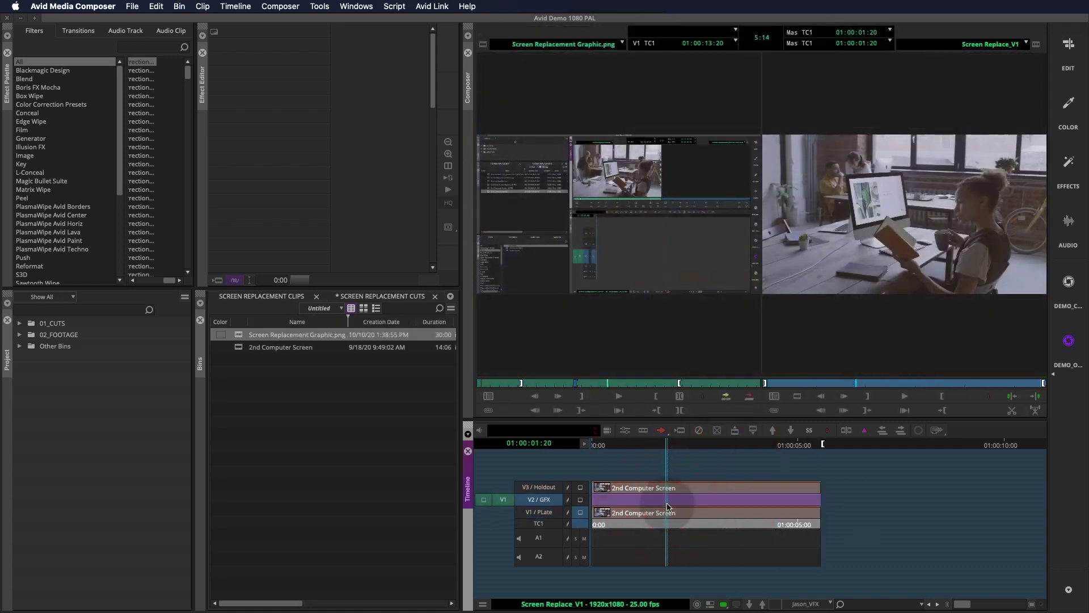
left_click(749, 397)
left_click(693, 525)
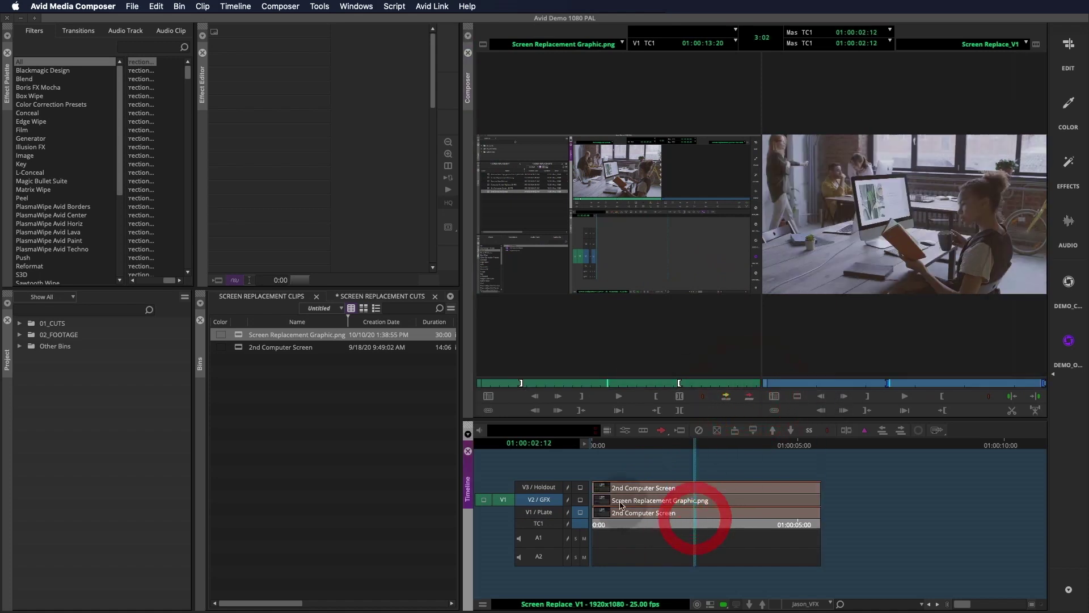
left_click(580, 511)
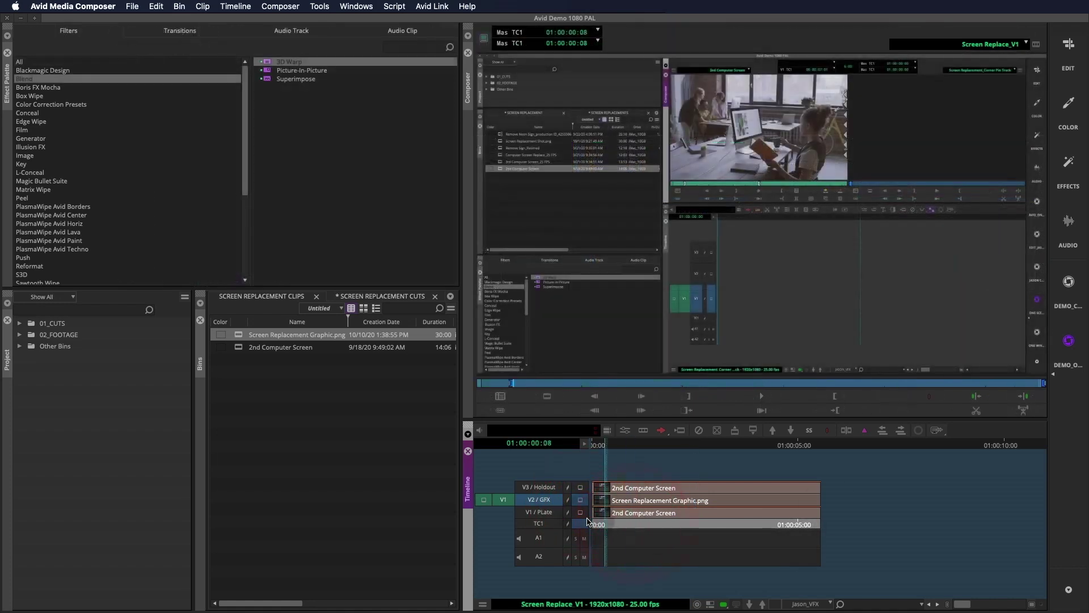
Apply 3D Warp from Blend to the GFX graphic and collapse its Corner Pin and Foreground parameters.
left_click(267, 62)
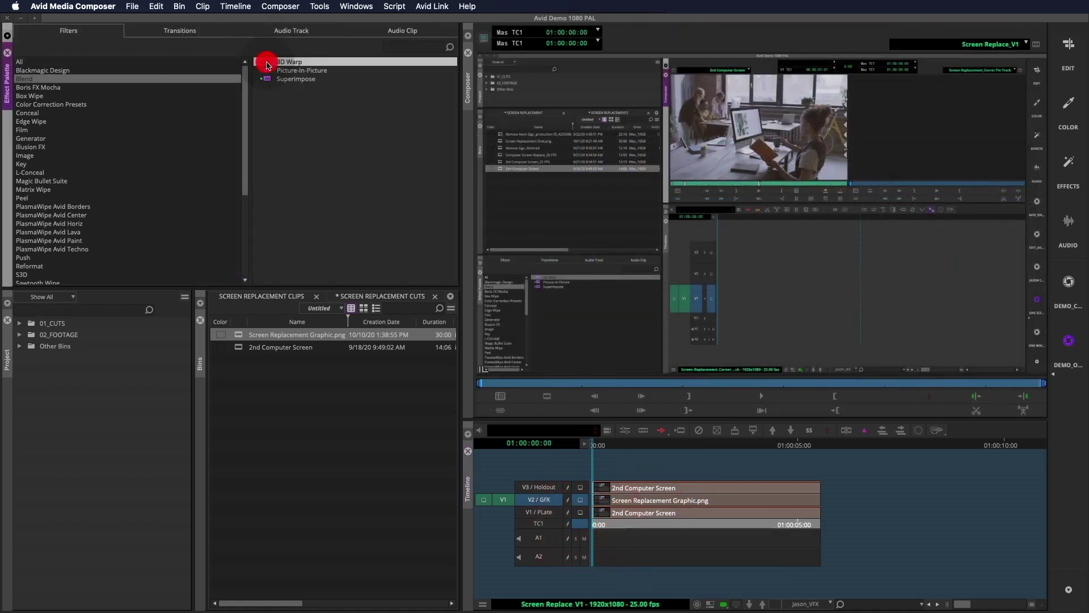
left_click_drag(620, 430, 615, 503)
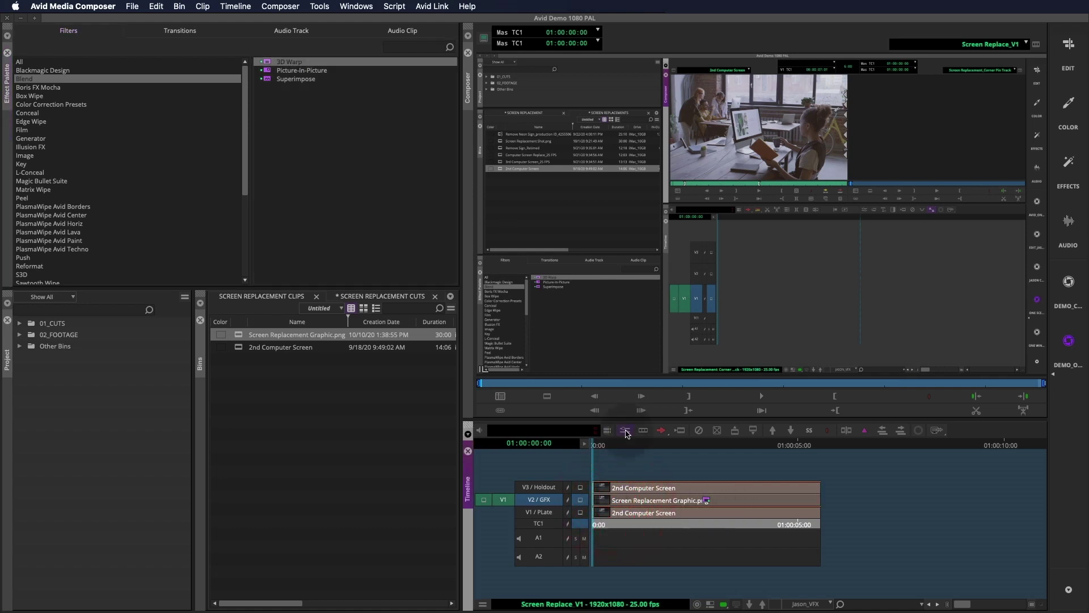
left_click(625, 431)
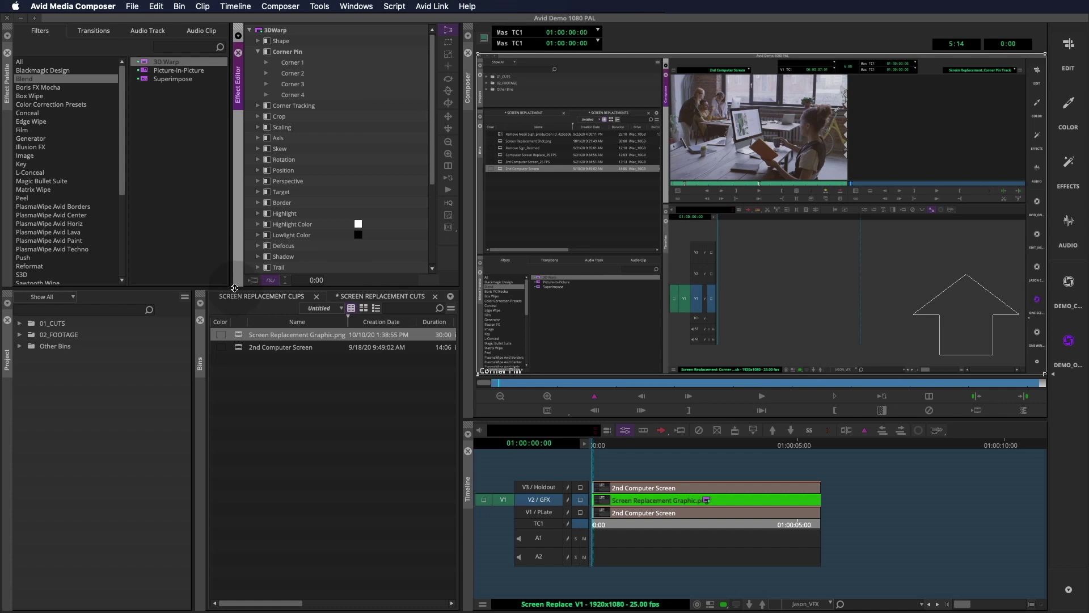
left_click_drag(234, 288, 234, 367)
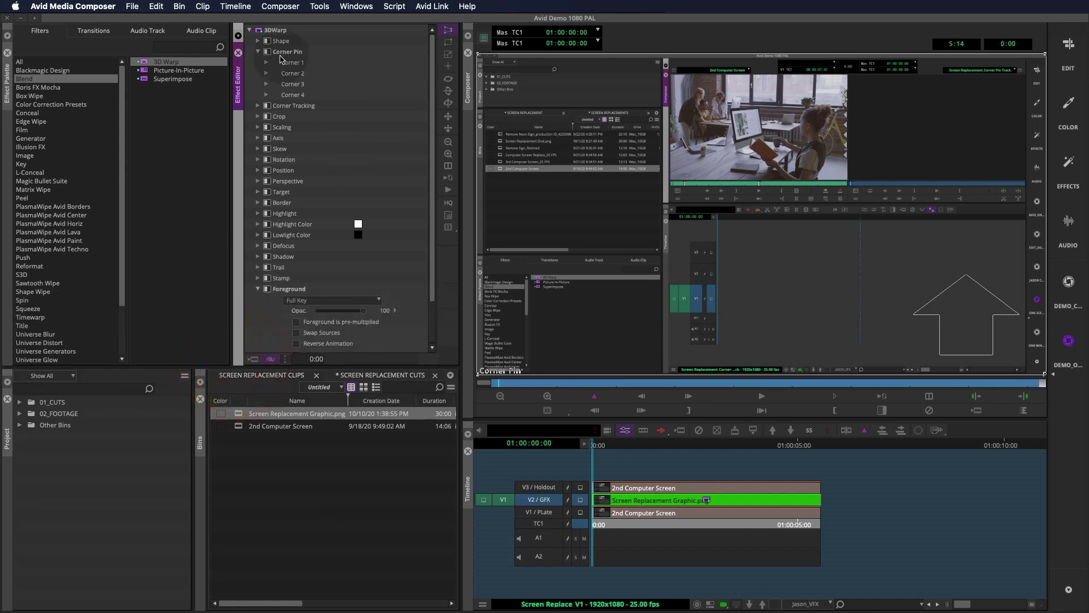
left_click(258, 54)
left_click(258, 247)
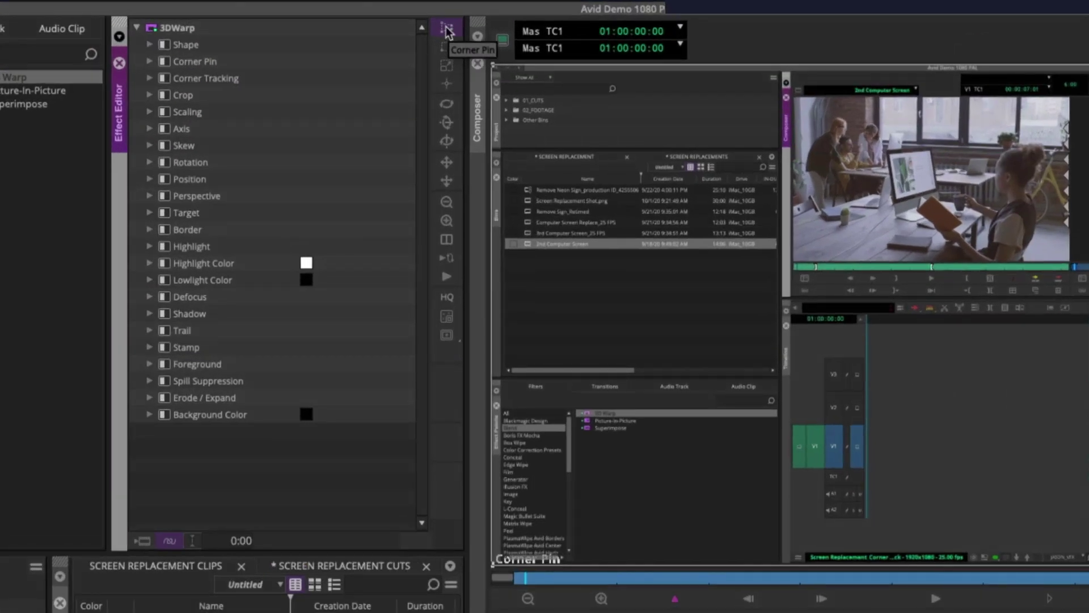
Corner-pin the graphic's top-left and bottom-left corners onto the iMac screen.
left_click(447, 29)
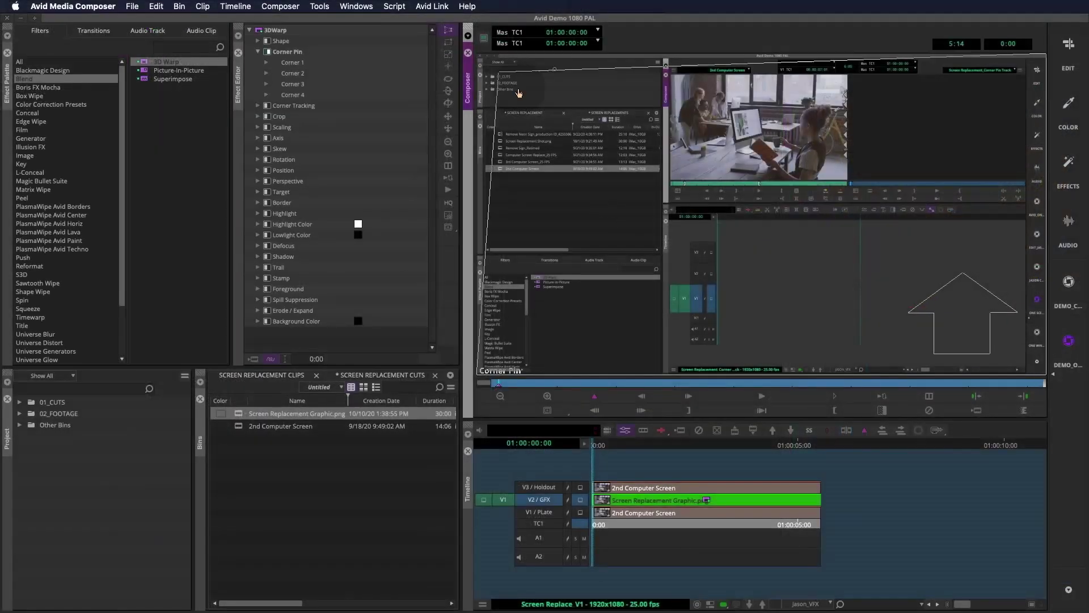
left_click_drag(477, 54, 637, 136)
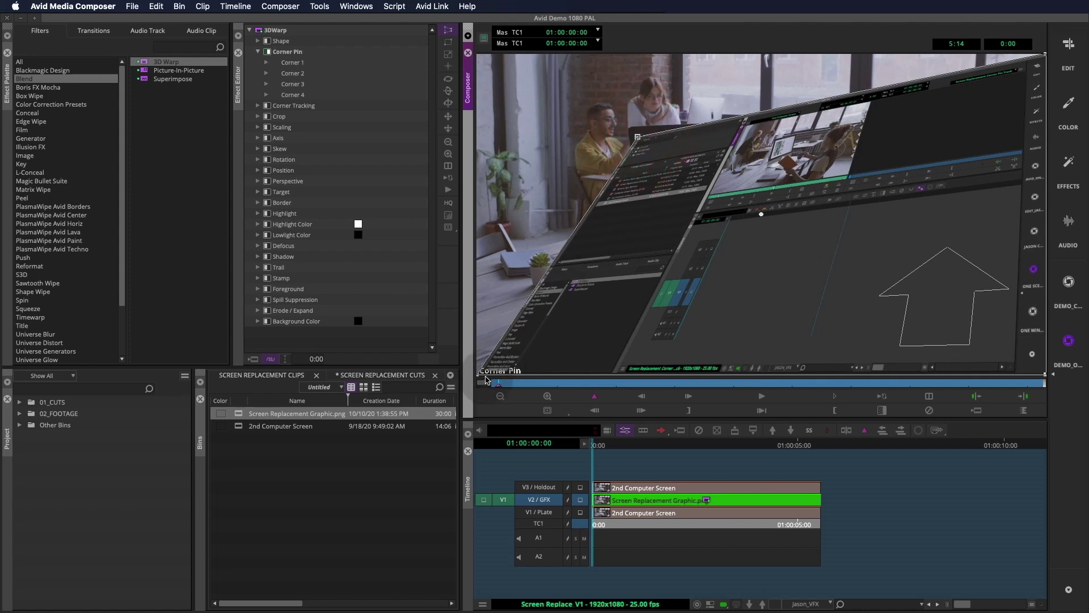
left_click_drag(478, 377, 650, 267)
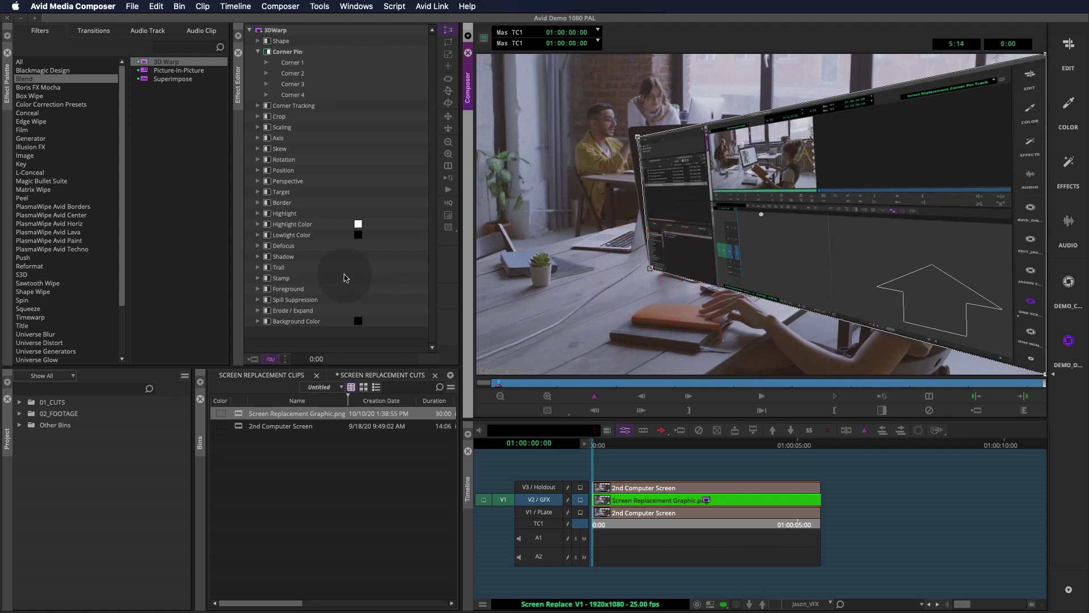
Enable Foreground and set the graphic's opacity to 45 so the monitor shows through.
left_click(259, 290)
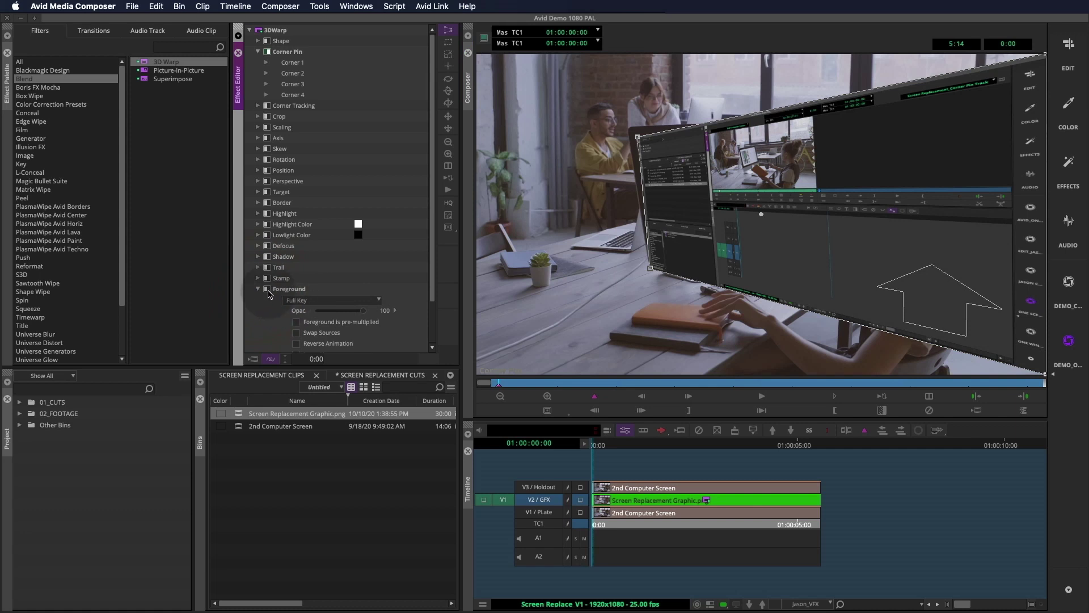
left_click(268, 290)
left_click_drag(358, 312, 341, 311)
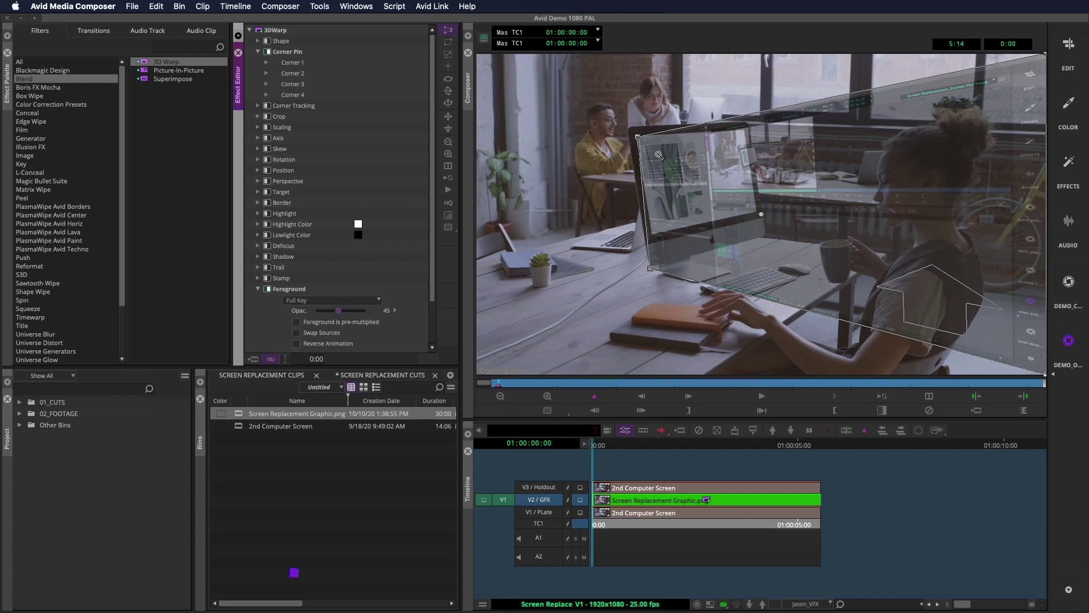
left_click(652, 156, "super")
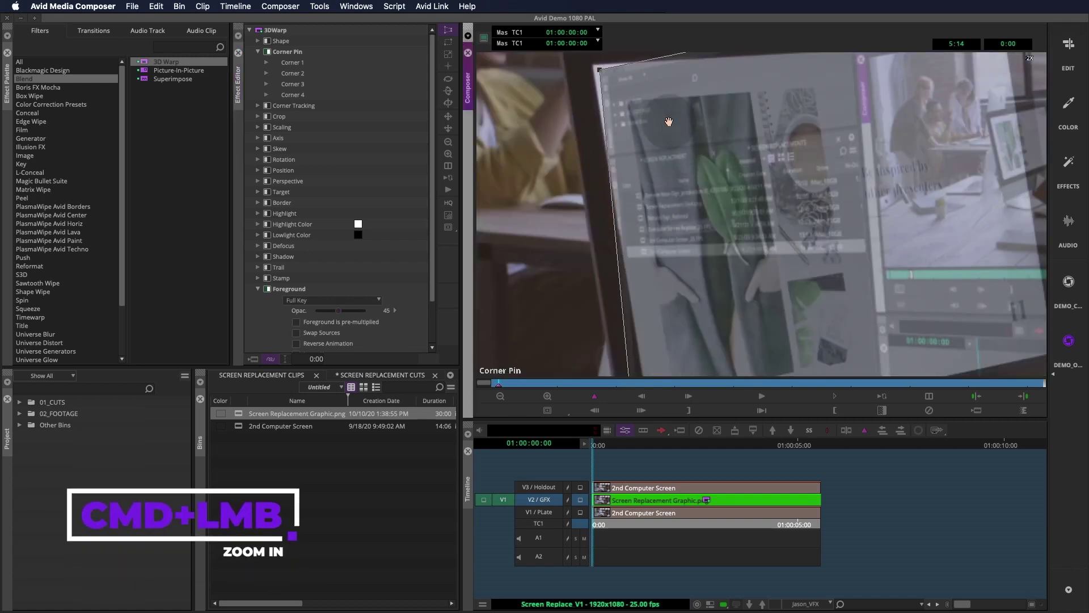
Pin the graphic's top-right corner onto the iMac monitor's top-right corner.
left_click_drag(665, 126, 624, 222)
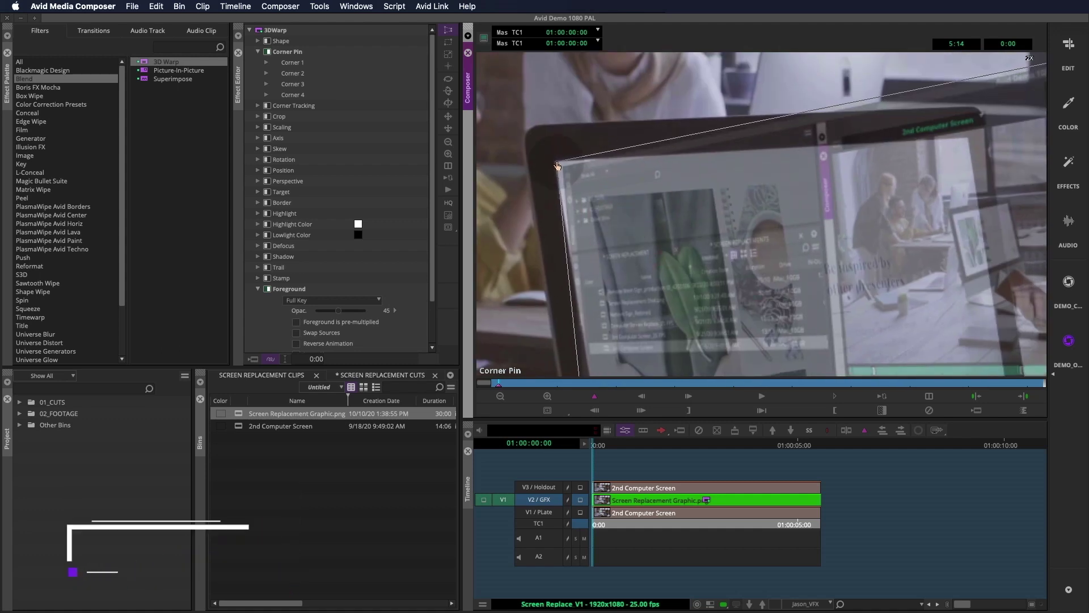
left_click_drag(557, 165, 600, 238)
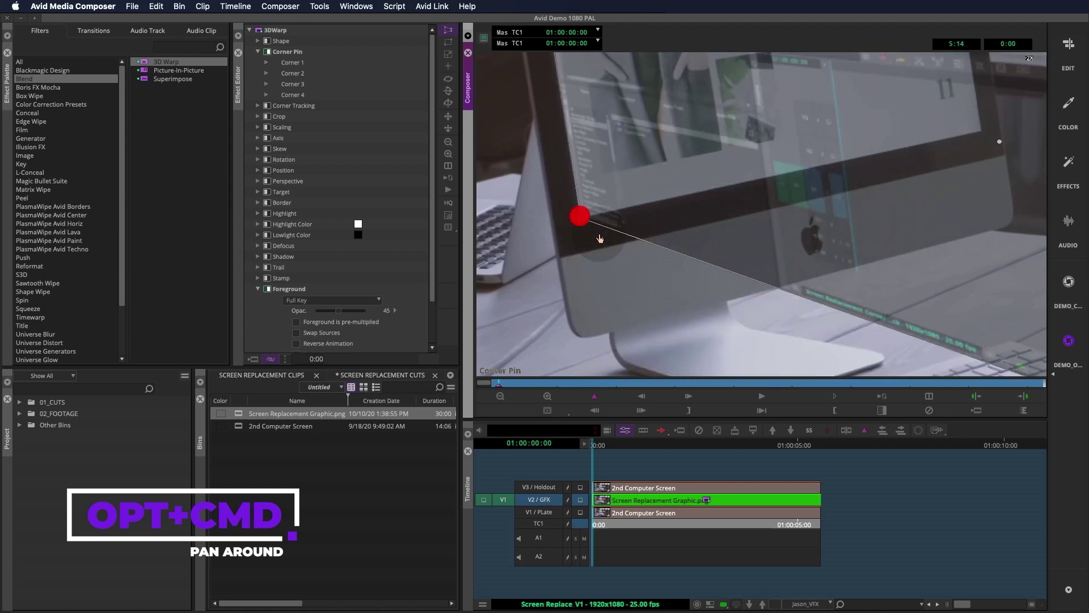
left_click_drag(834, 267, 535, 204)
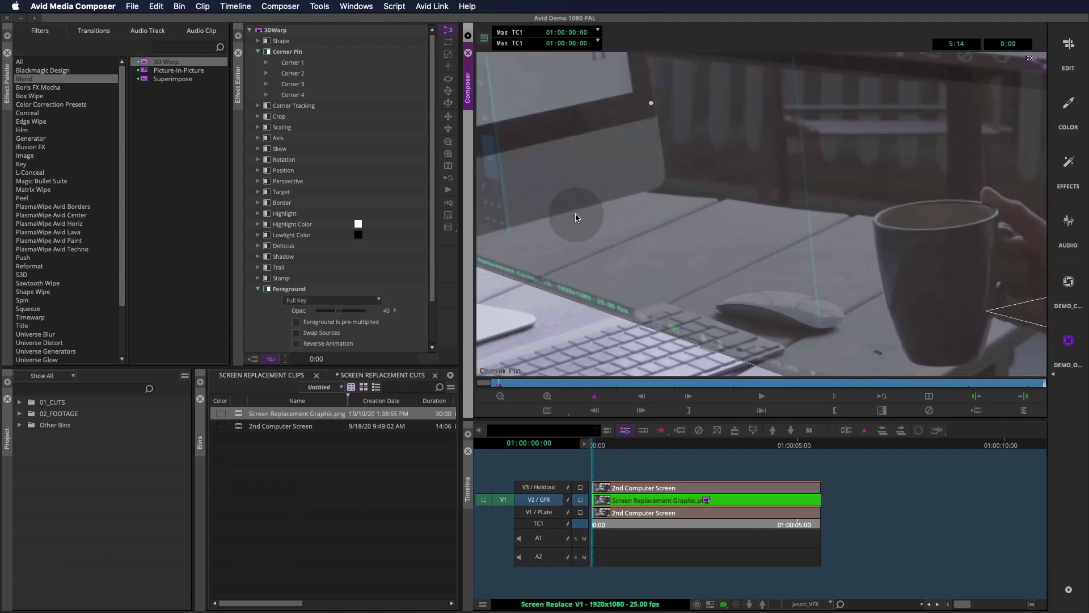
key("shift+c")
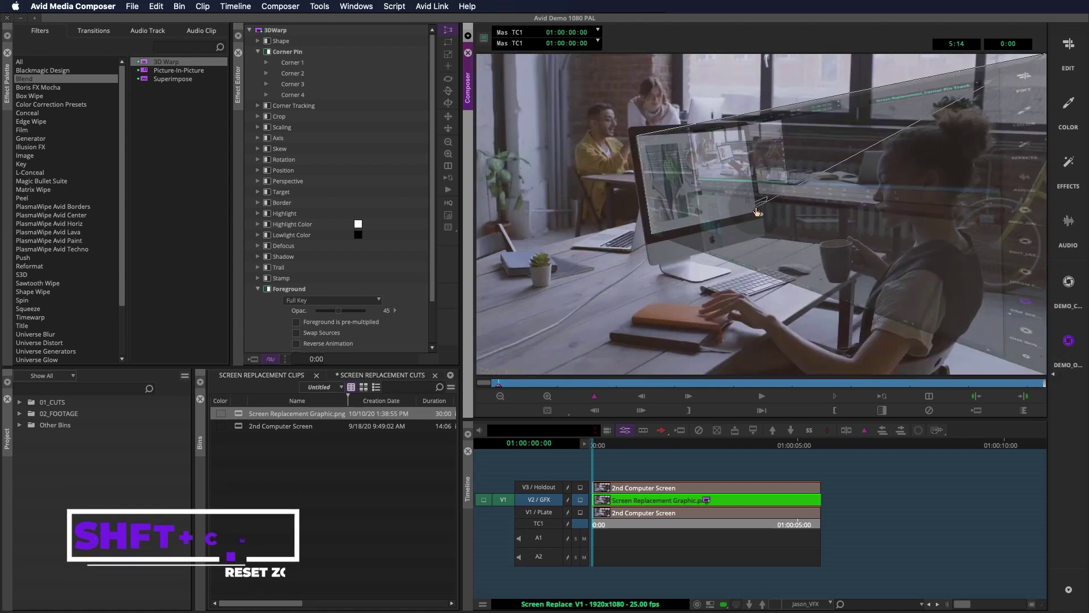
left_click_drag(1046, 56, 735, 134)
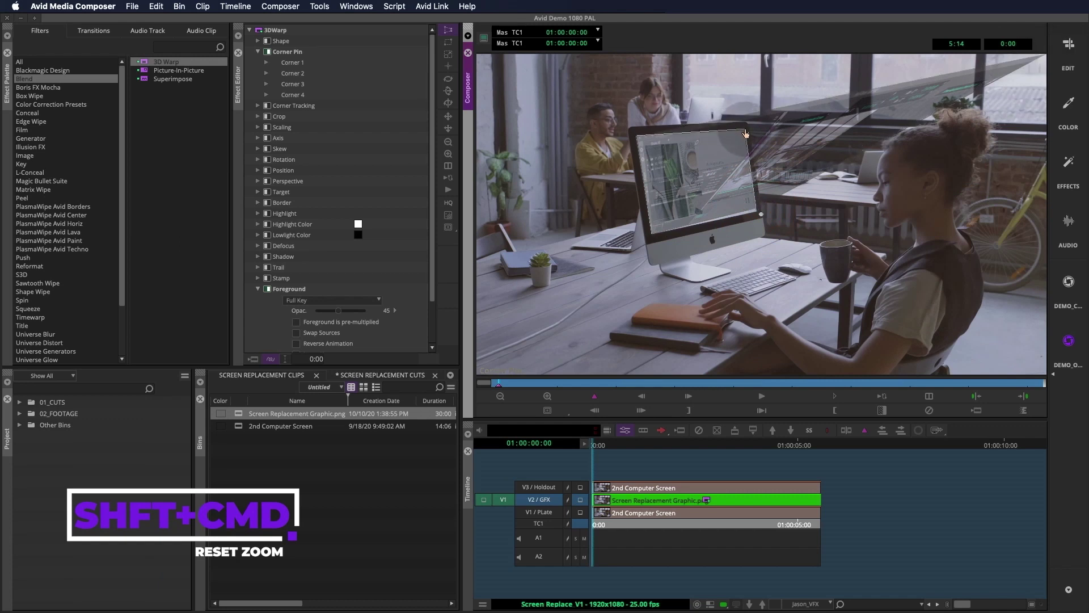
left_click(267, 107)
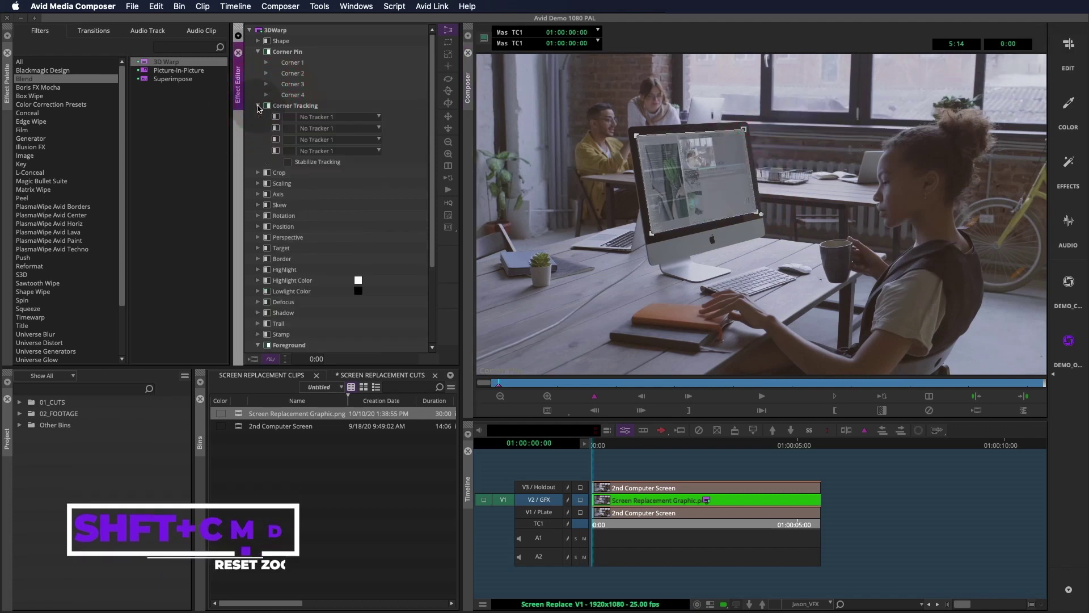
Enable corner tracker T1 as Point A and place it on the monitor's top-left corner.
left_click(276, 117)
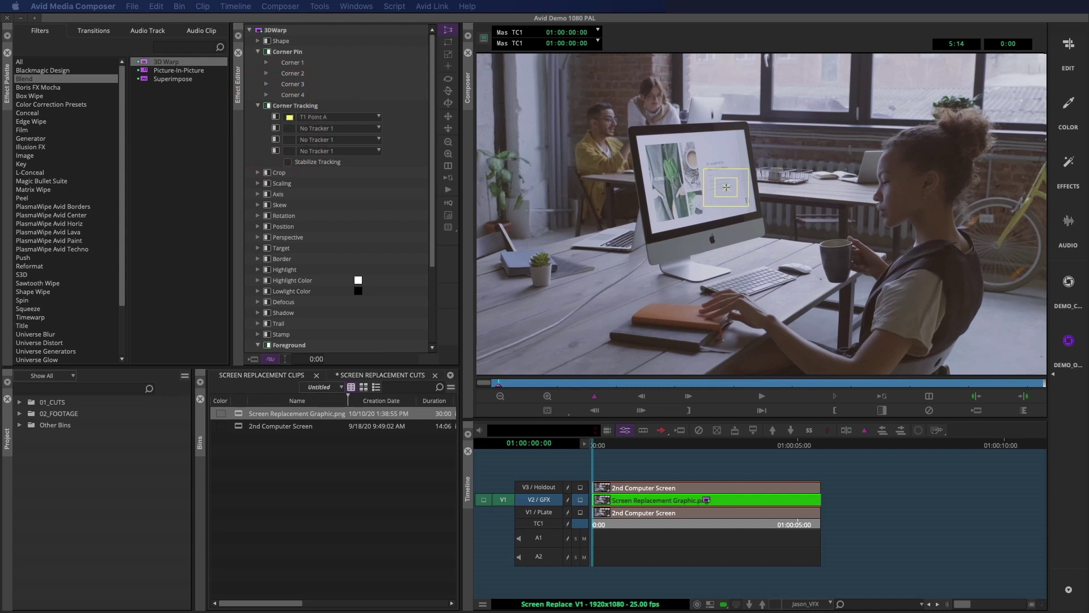
left_click_drag(310, 396, 209, 321)
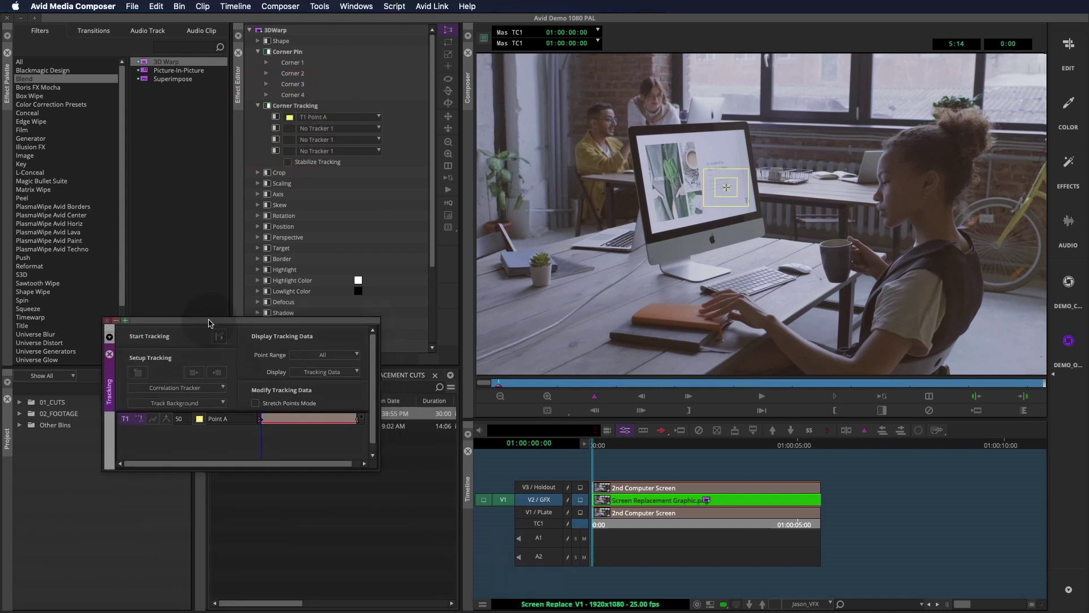
left_click_drag(376, 466, 426, 547)
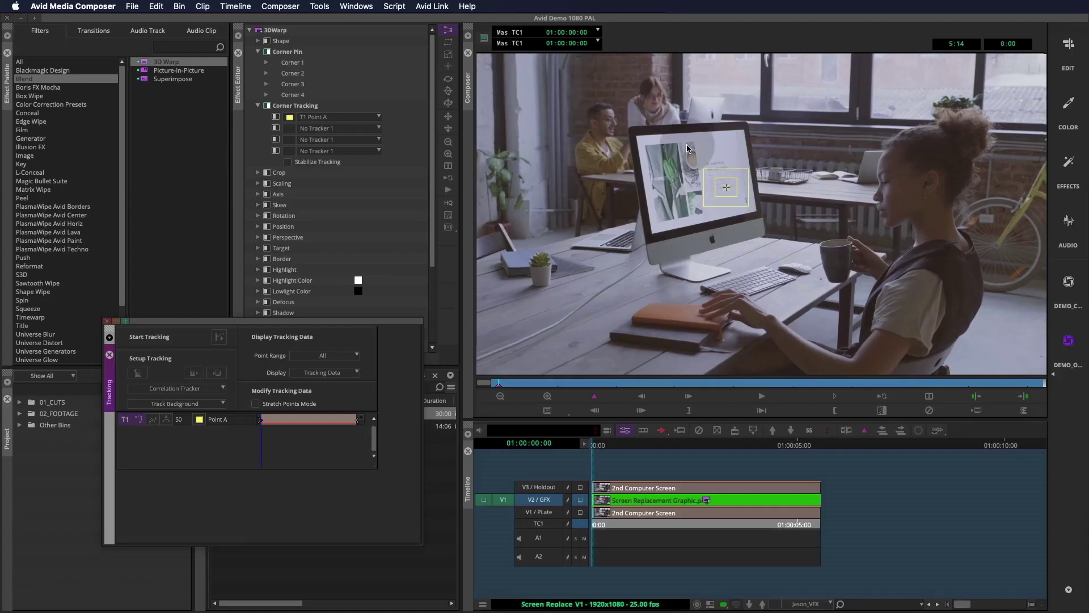
left_click_drag(728, 191, 638, 140)
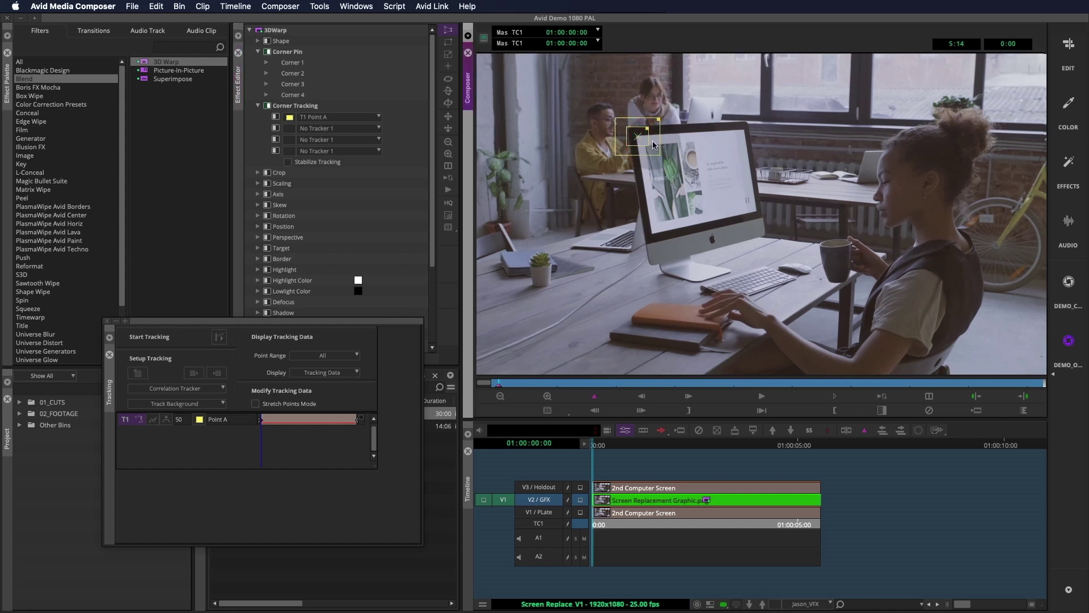
left_click(650, 140)
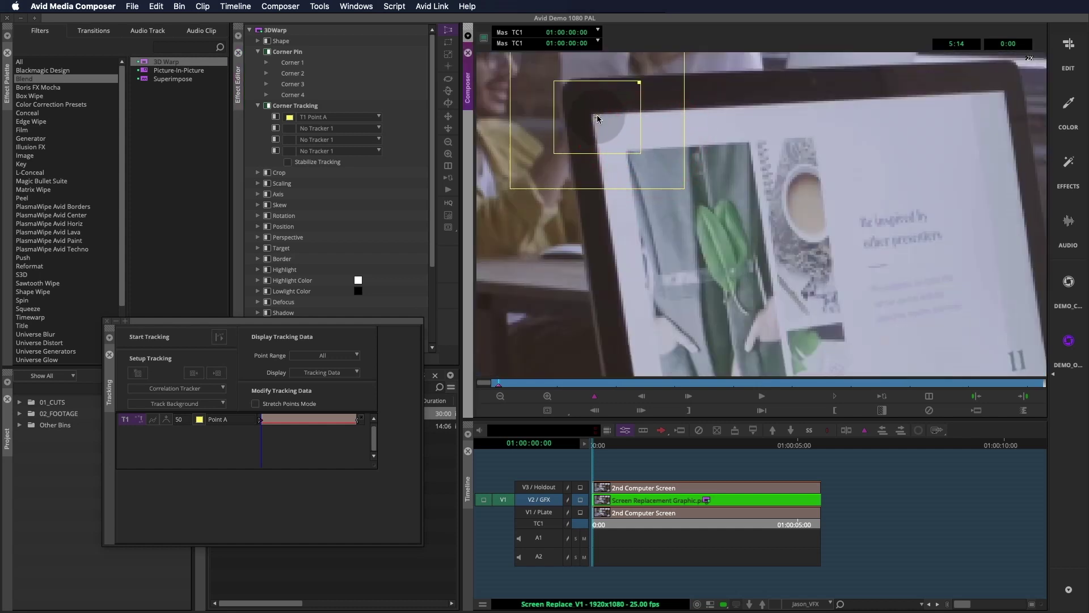
Shrink Point A's pattern and search boxes tightly around the screen corner.
left_click(593, 116)
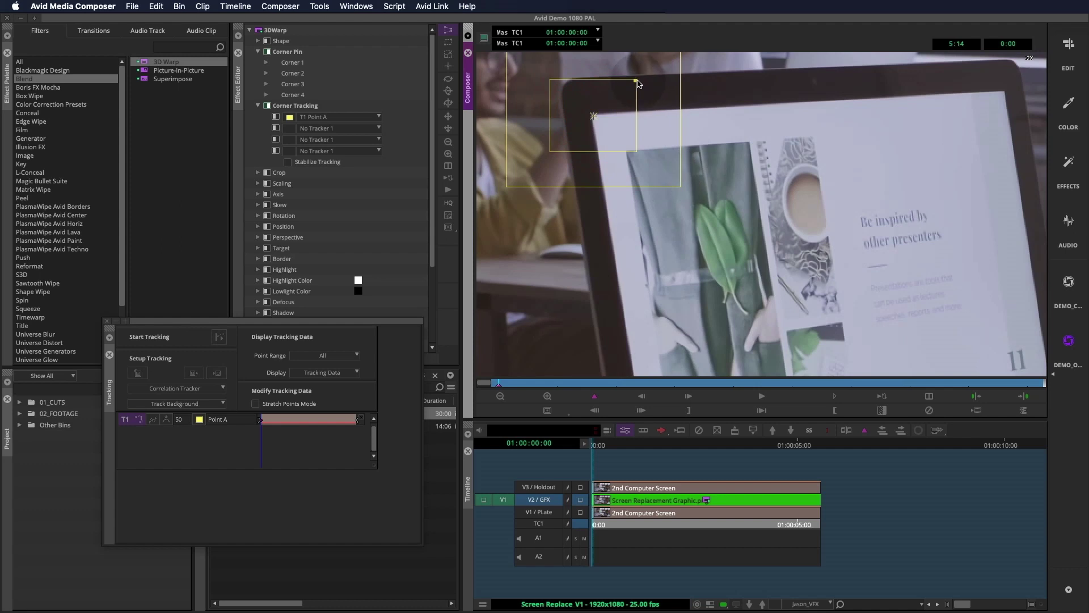
left_click_drag(635, 82, 612, 99)
left_click(594, 116)
left_click(596, 116)
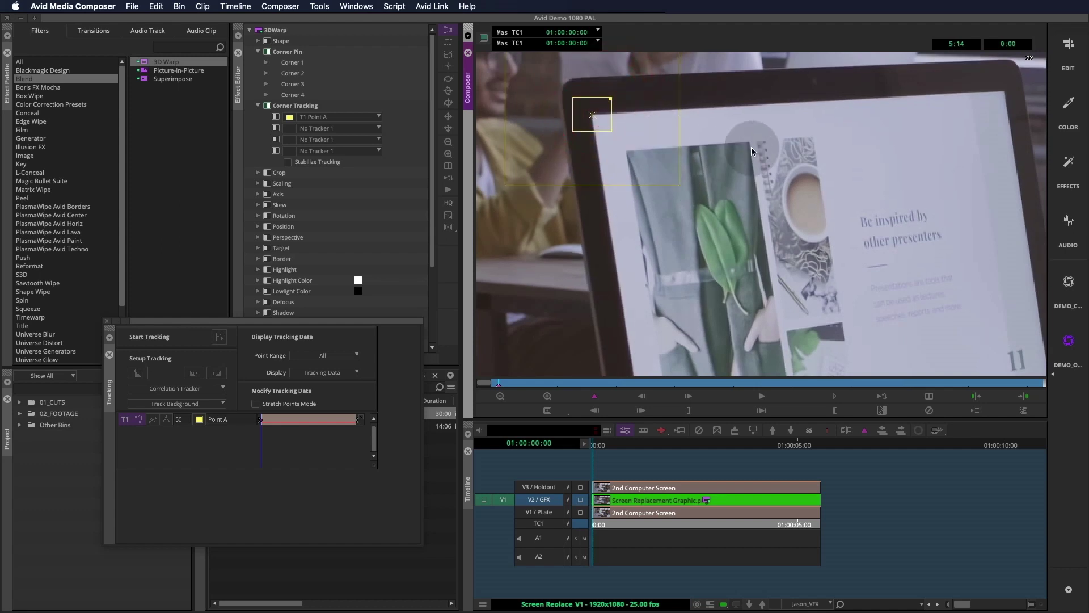
left_click_drag(752, 150, 766, 231)
left_click_drag(616, 200, 636, 177)
left_click(619, 221)
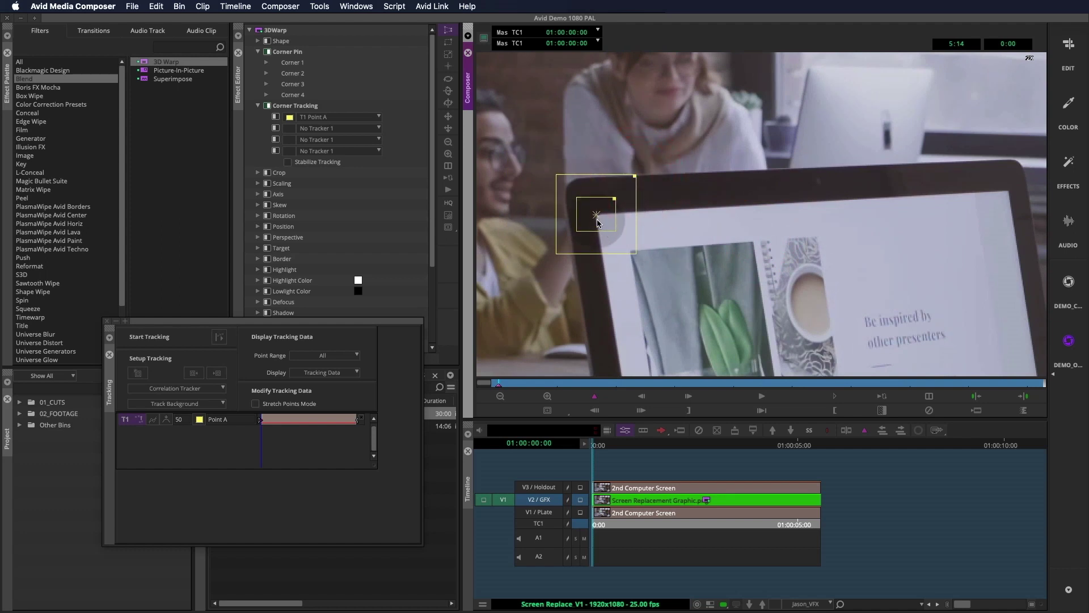
left_click(597, 218)
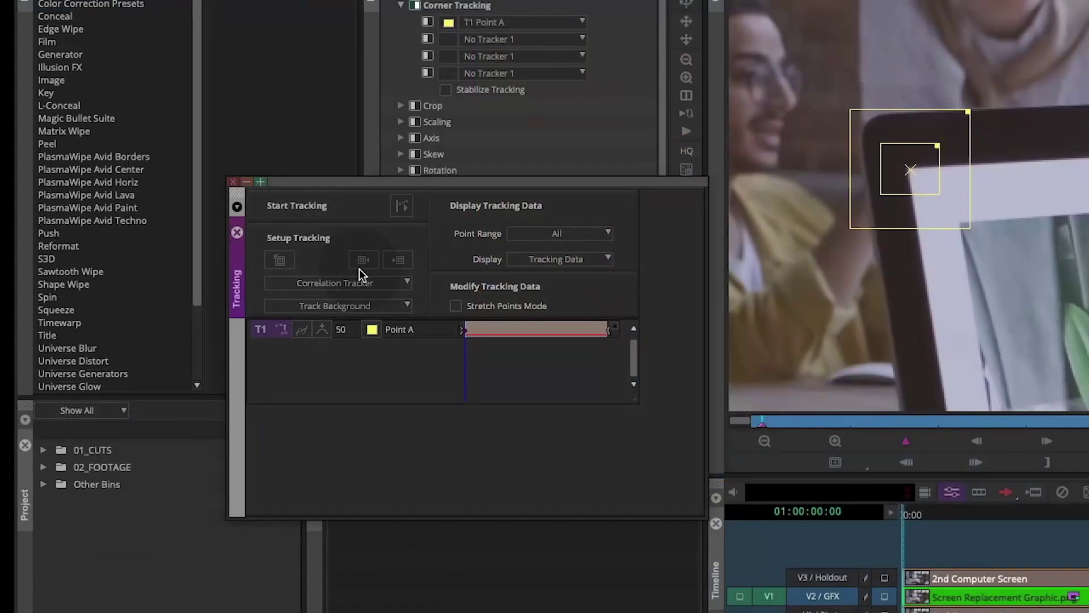
Track Point A through the shot using the FluidTracker engine.
left_click(363, 282)
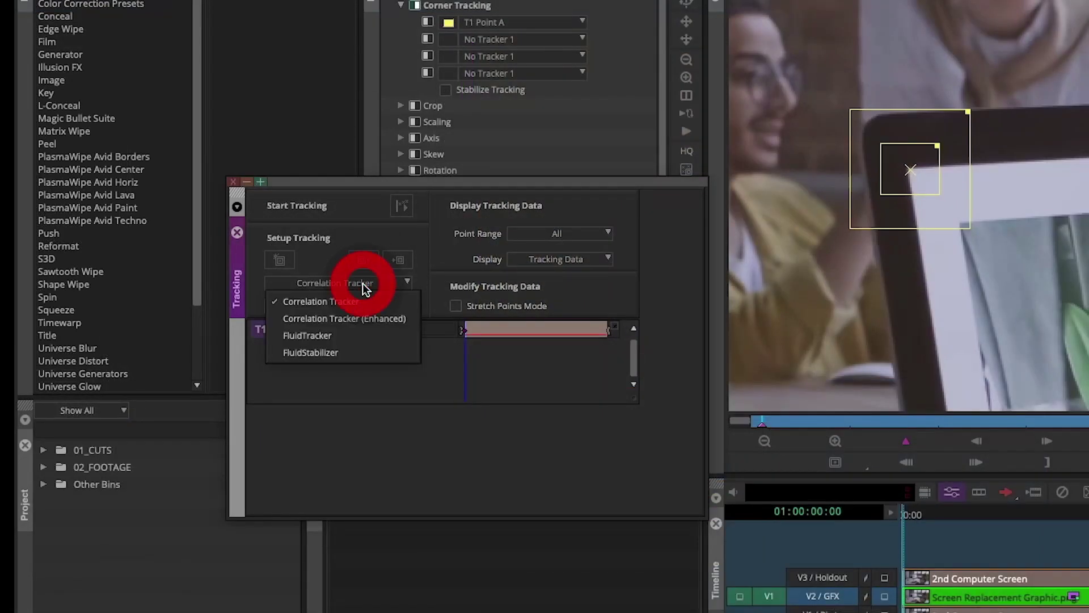
left_click(356, 332)
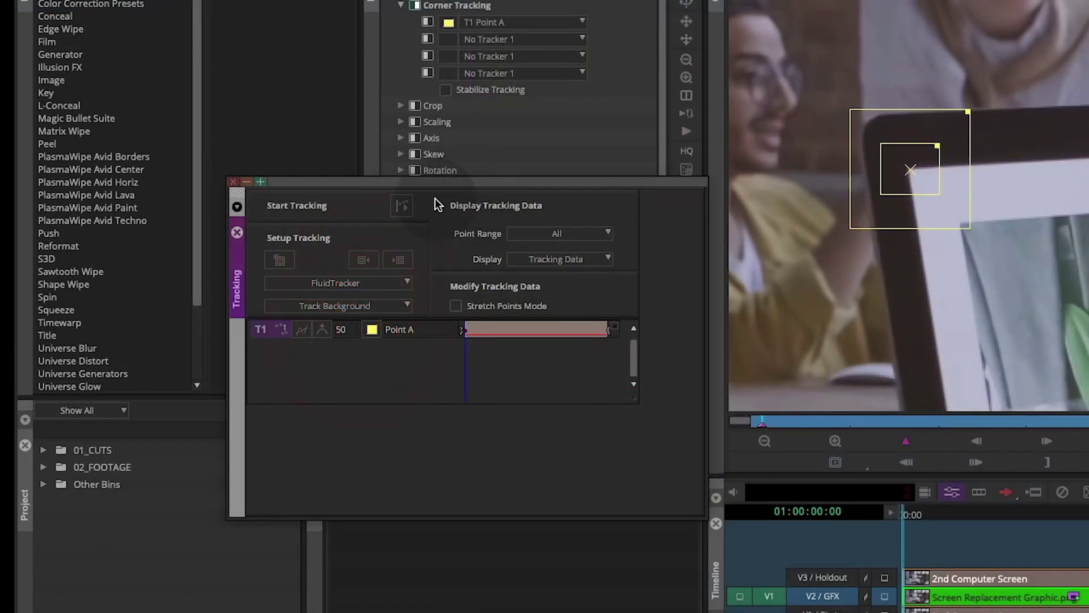
left_click(401, 206)
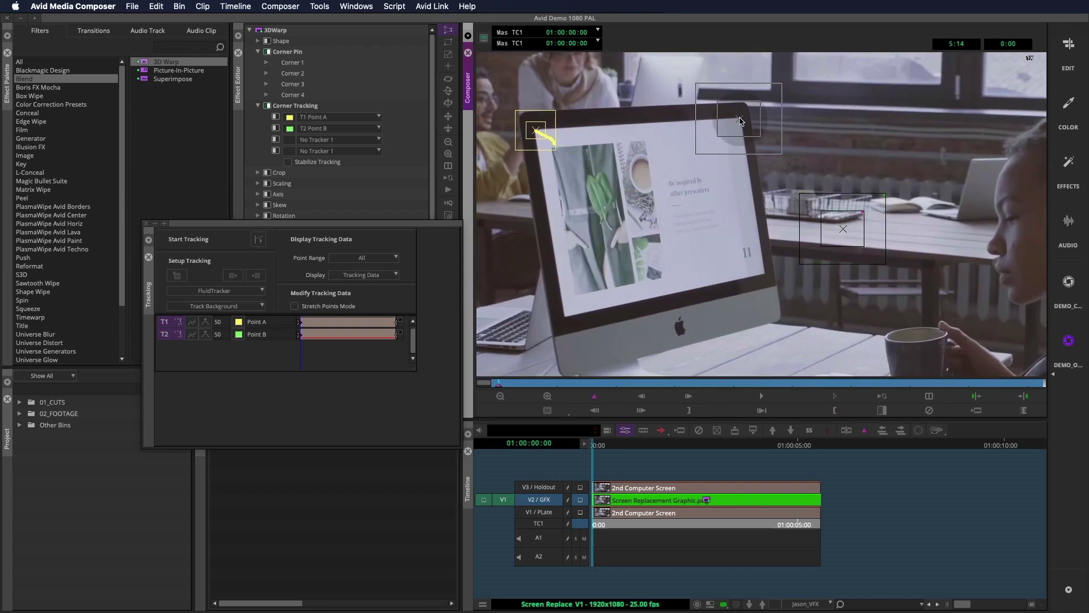
Size the Point B tracker on the monitor's top-right corner and track it.
left_click(731, 132)
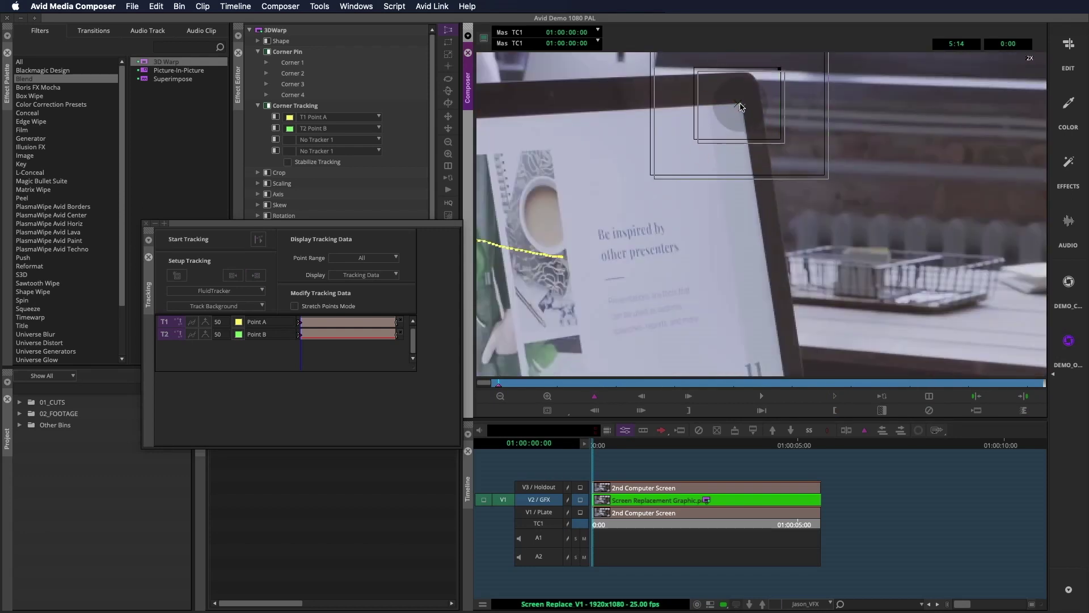
left_click_drag(792, 65, 728, 183)
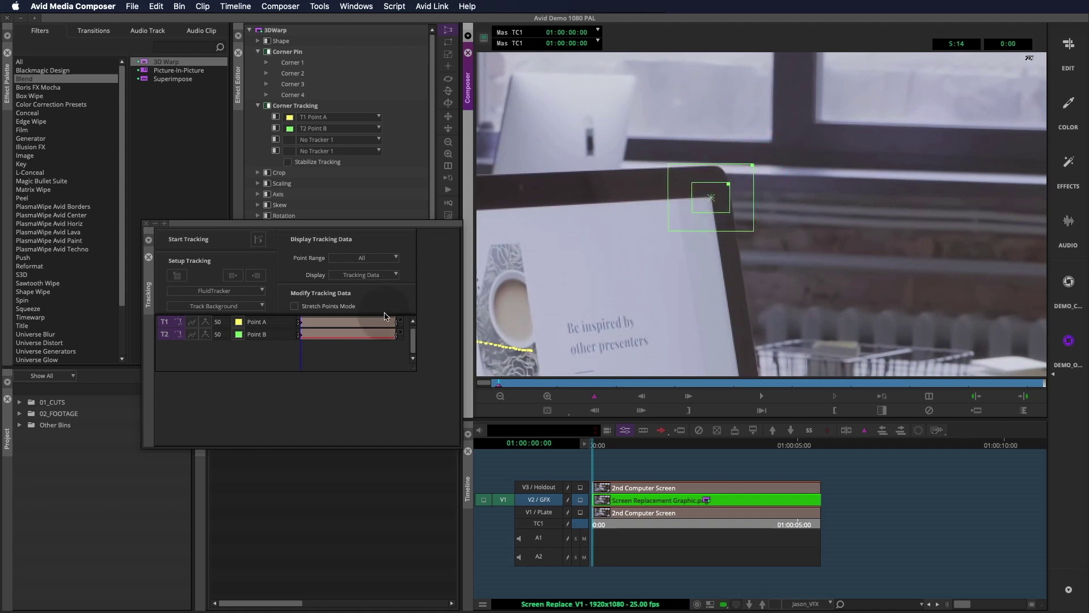
left_click(258, 239)
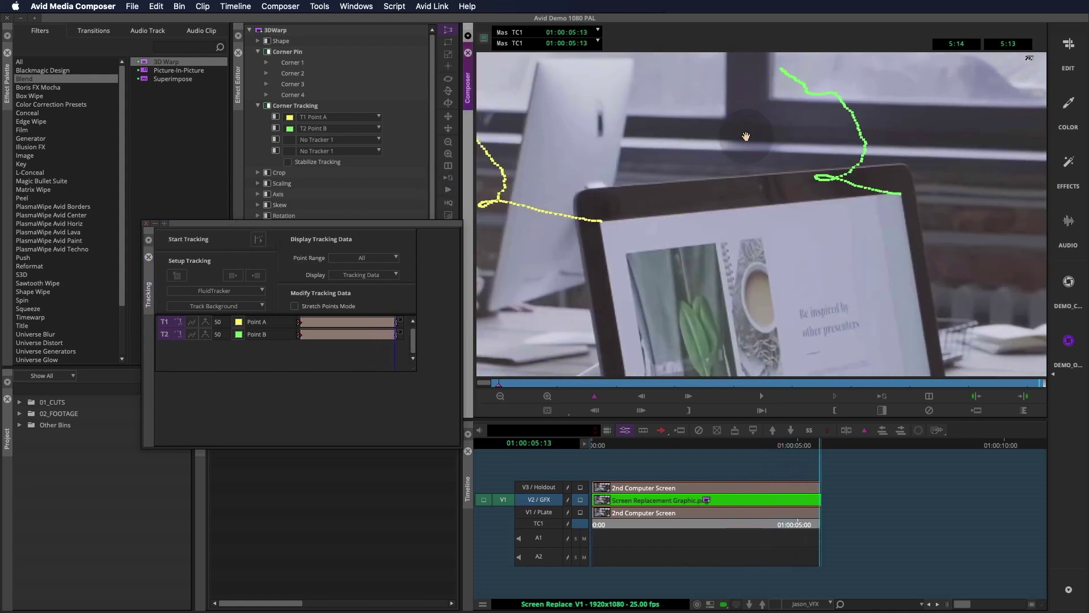
Add Point C on the monitor's bottom-left corner and track it through the shot.
left_click(280, 138)
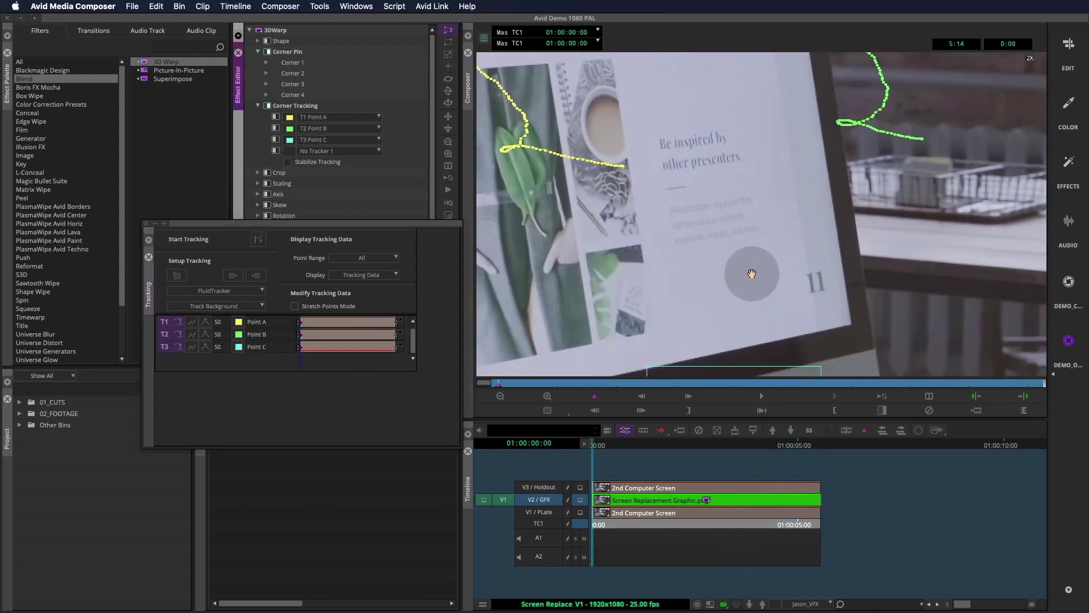
left_click_drag(752, 273, 836, 133)
left_click_drag(571, 292, 574, 233)
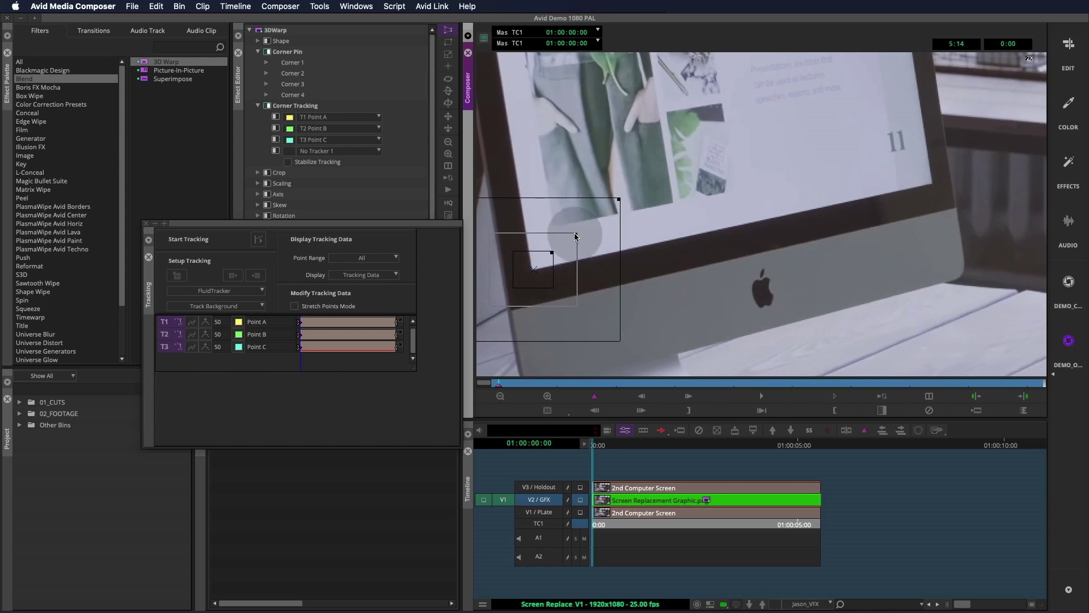
left_click(528, 269)
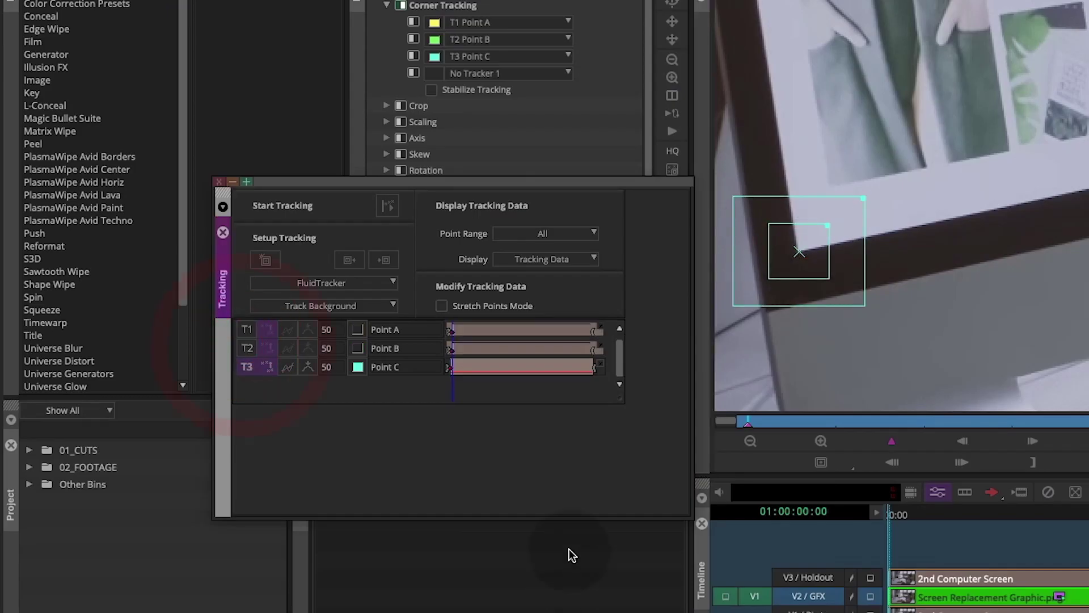
left_click(387, 206)
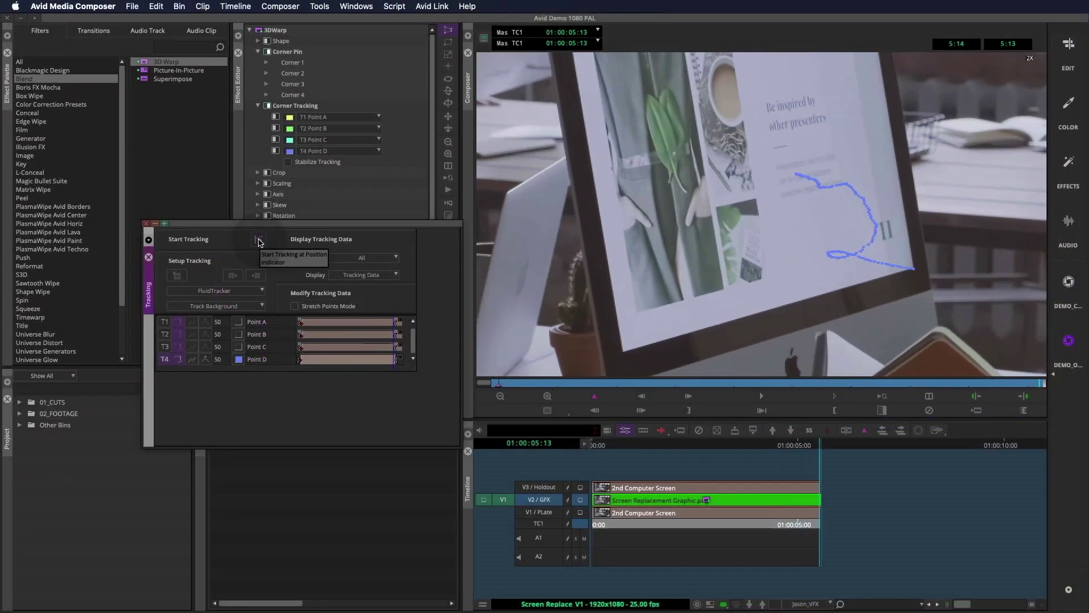
Select all four tracker rows, close the tracking window and play back from the start.
left_click_drag(163, 352, 161, 321)
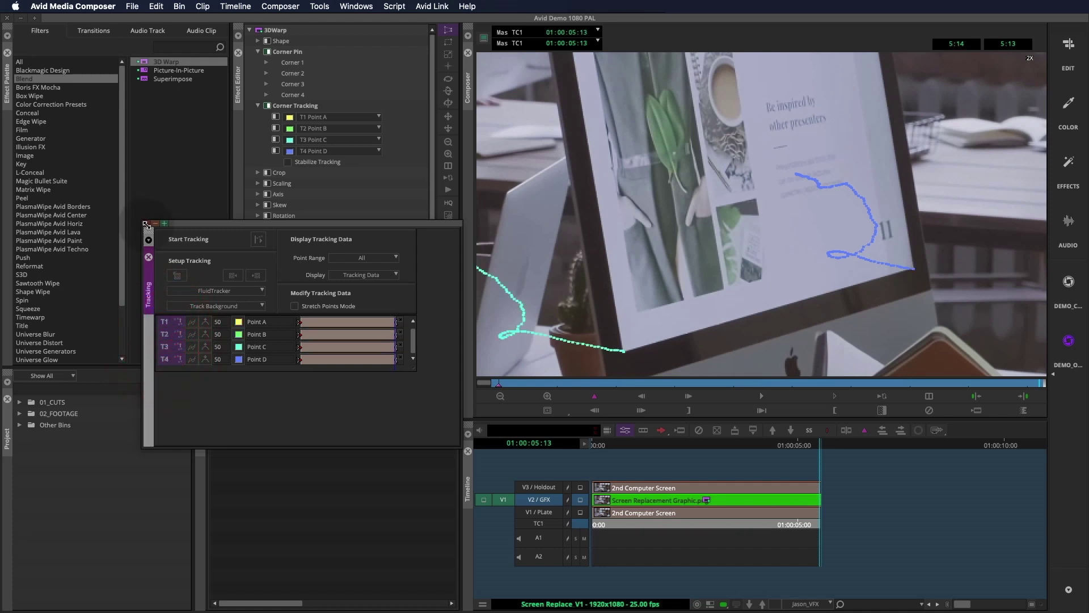
left_click(145, 224)
key("Home")
key("space")
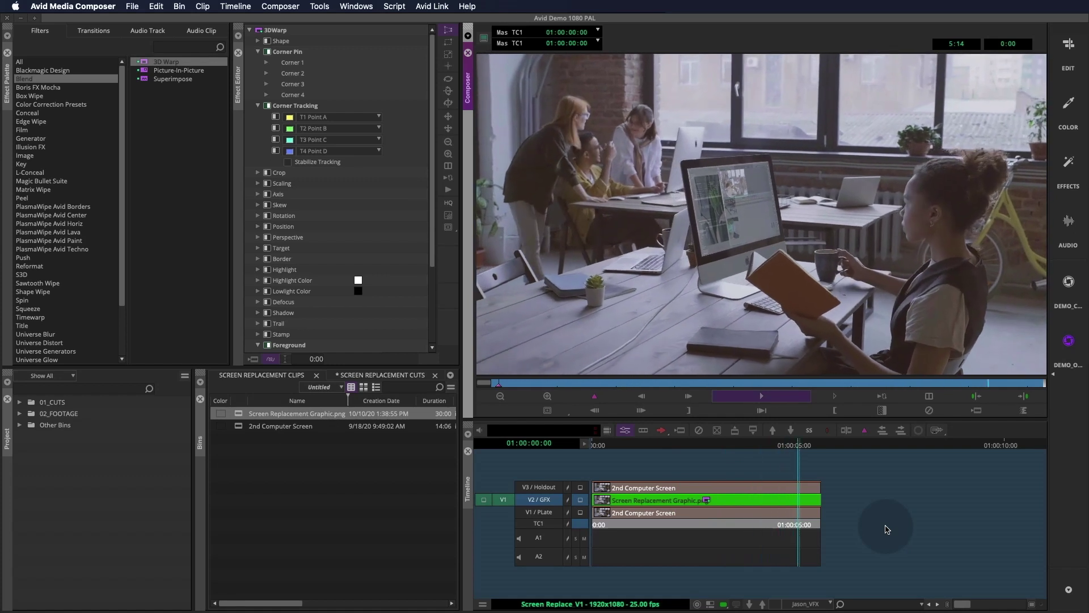
Collapse the Foreground settings, exit Effect Mode, park at 01:00:01:13 and select V3 Holdout.
scroll(317, 256, "down", 5)
left_click(268, 241)
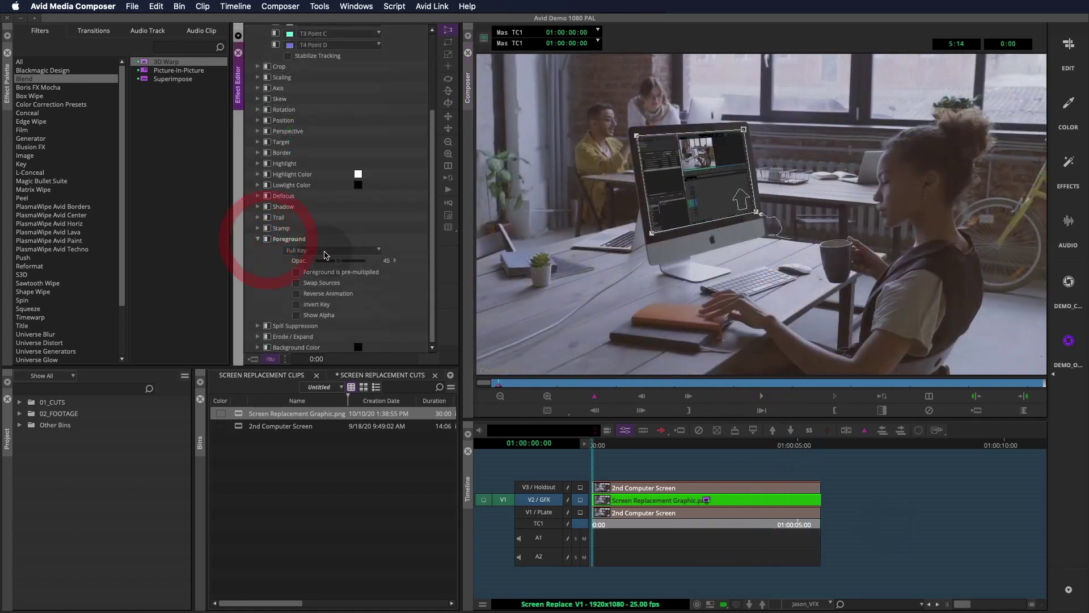
left_click(258, 242)
left_click(672, 502)
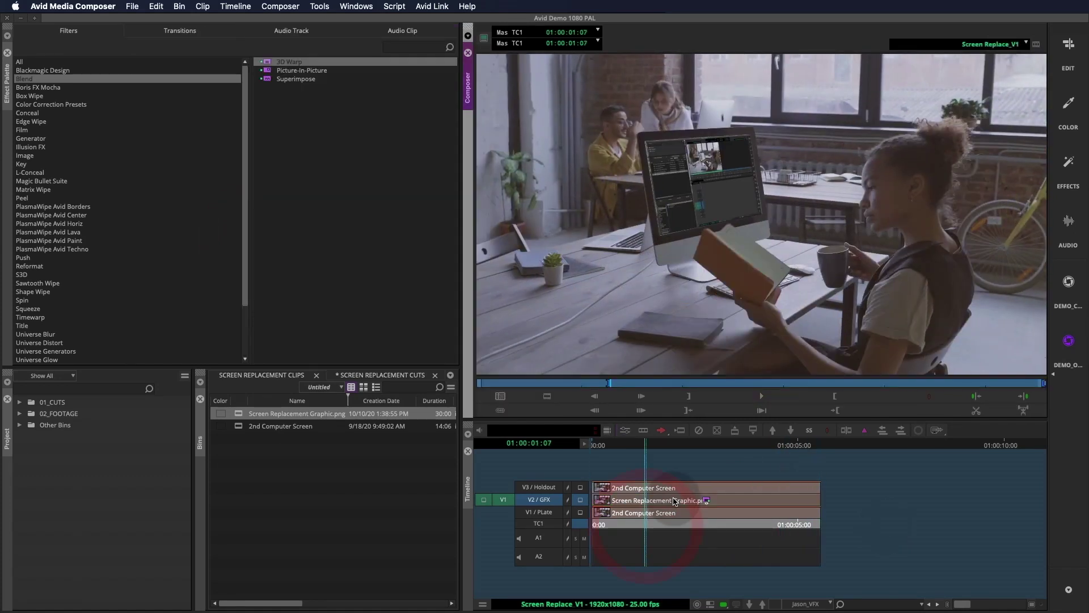
left_click(675, 384)
left_click_drag(674, 384, 633, 384)
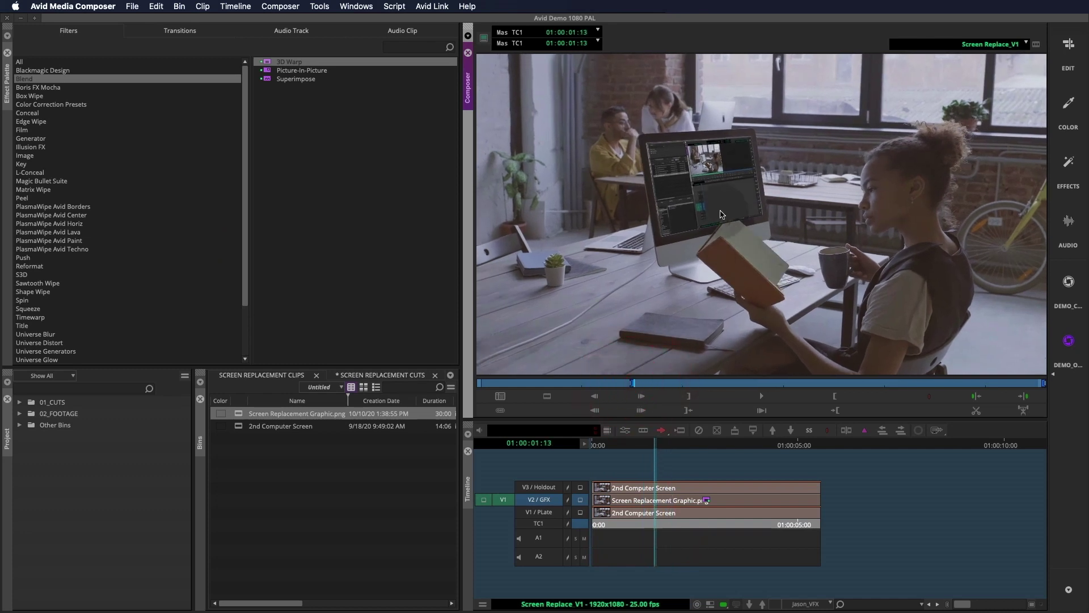
left_click(543, 500)
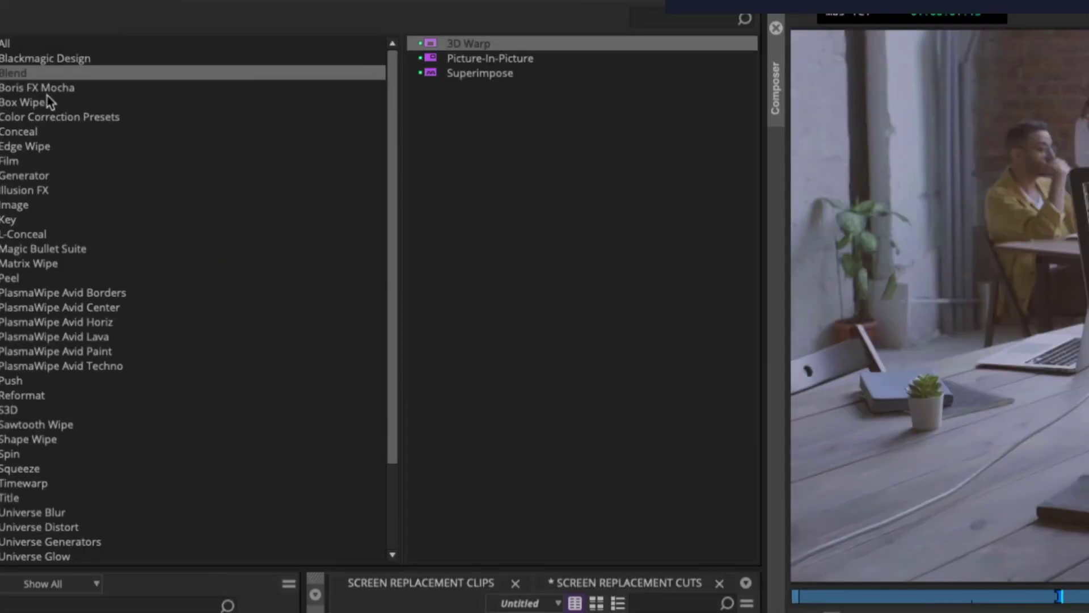
Apply the AniMatte key from the Key effects to the V3 Holdout clip and monitor V3.
left_click(9, 220)
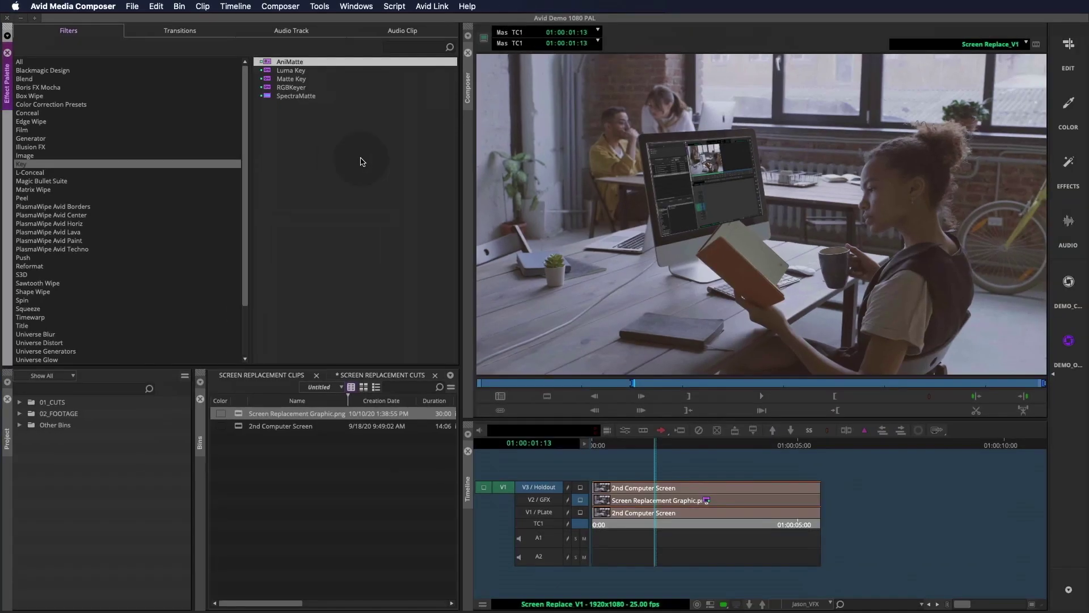
left_click_drag(643, 413, 671, 491)
left_click(580, 487)
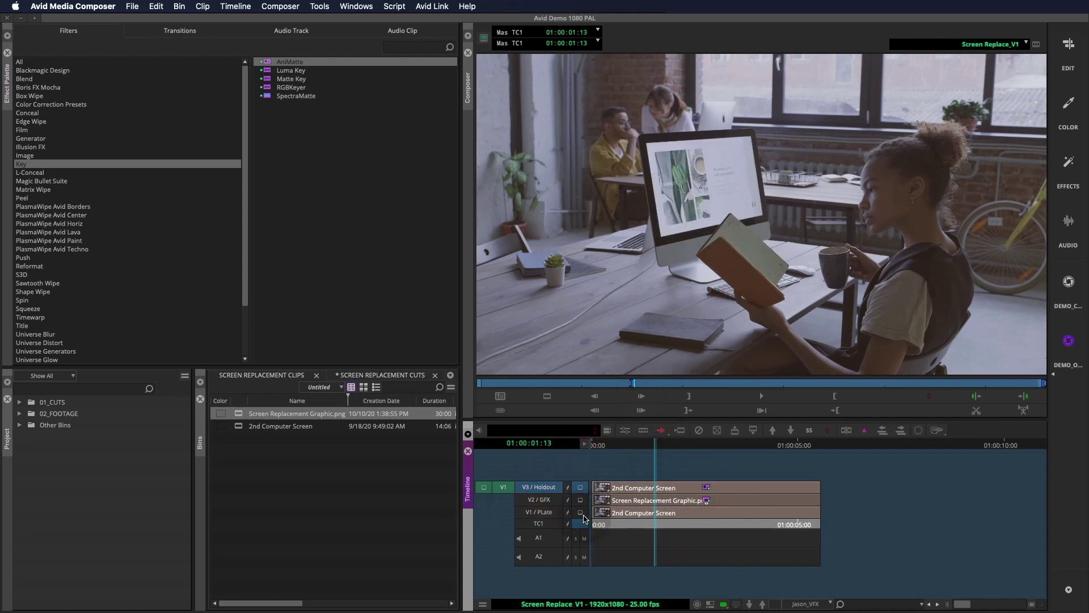
Open AniMatte in Effect Mode and zoom the Composer to 2X, framed on the book.
left_click(625, 432)
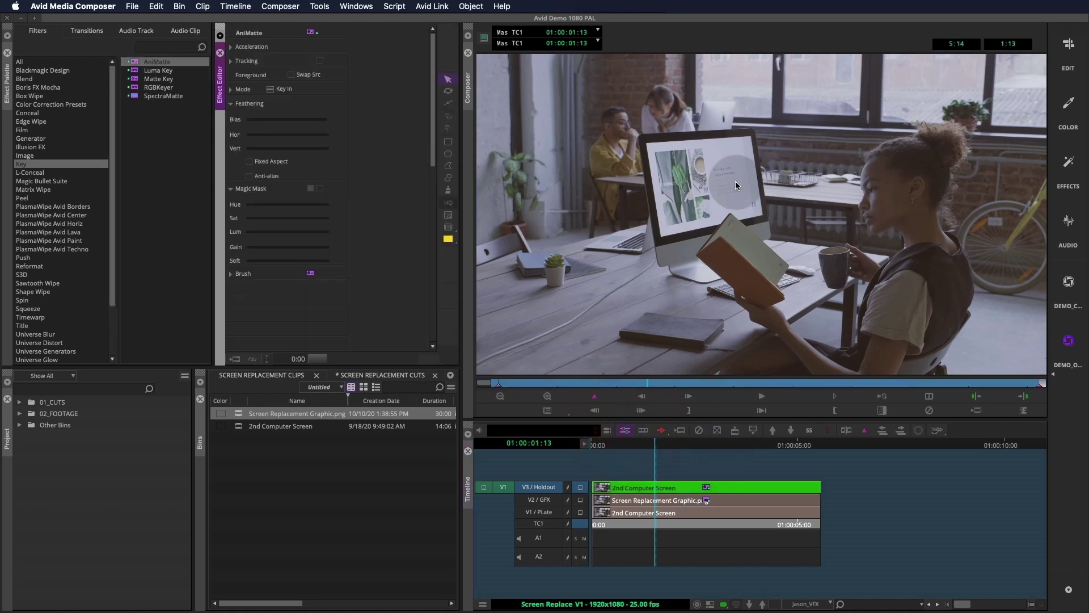
left_click(746, 245)
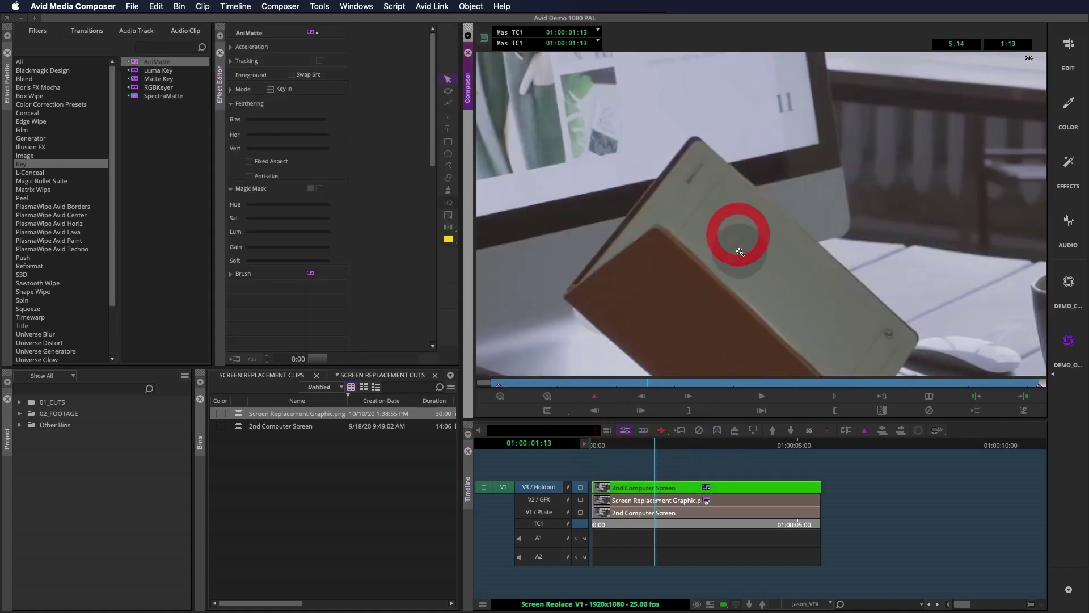
left_click(231, 61)
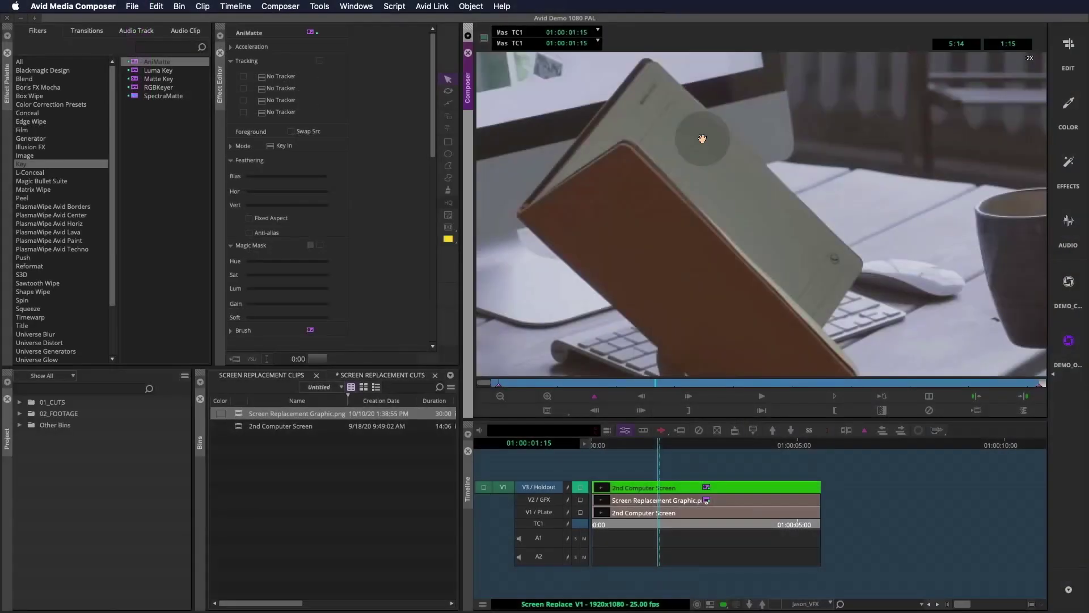
left_click_drag(702, 144, 711, 164)
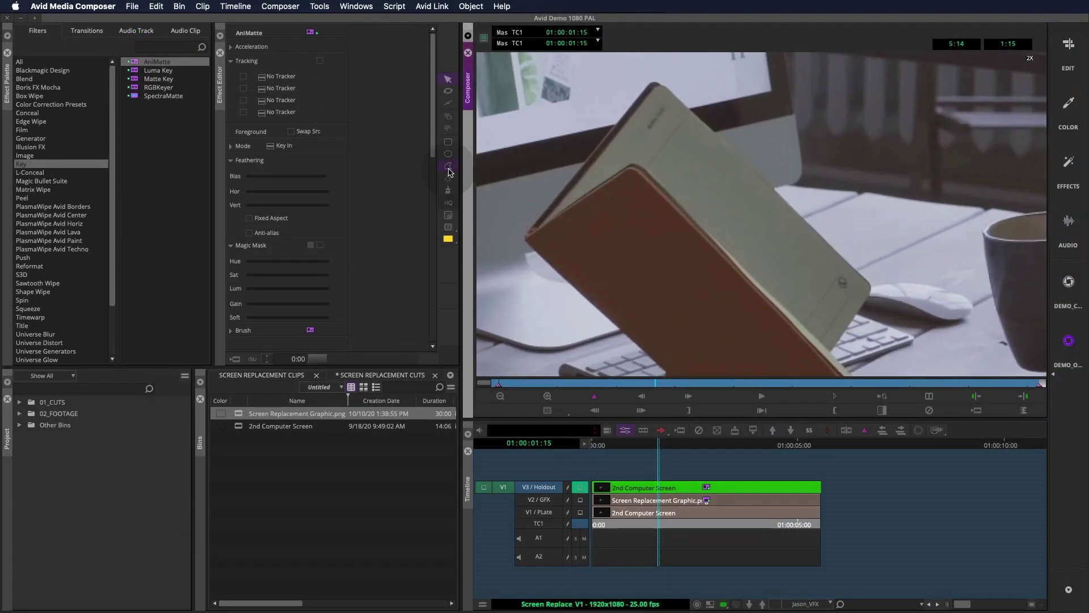
Draw a closed polygon mask around the edges of the book the woman holds.
left_click(449, 169)
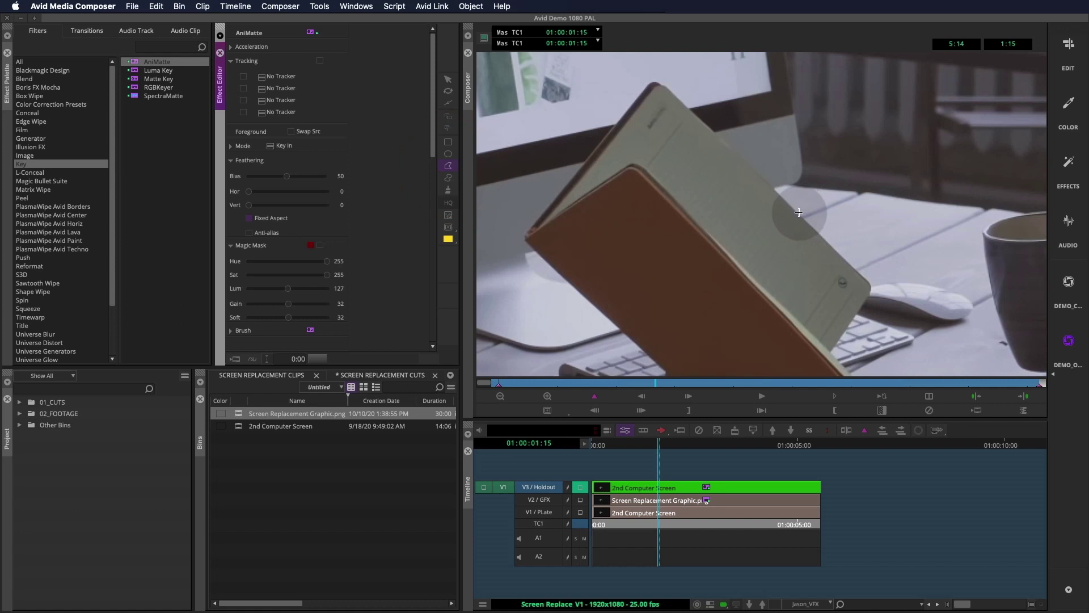
left_click(798, 212)
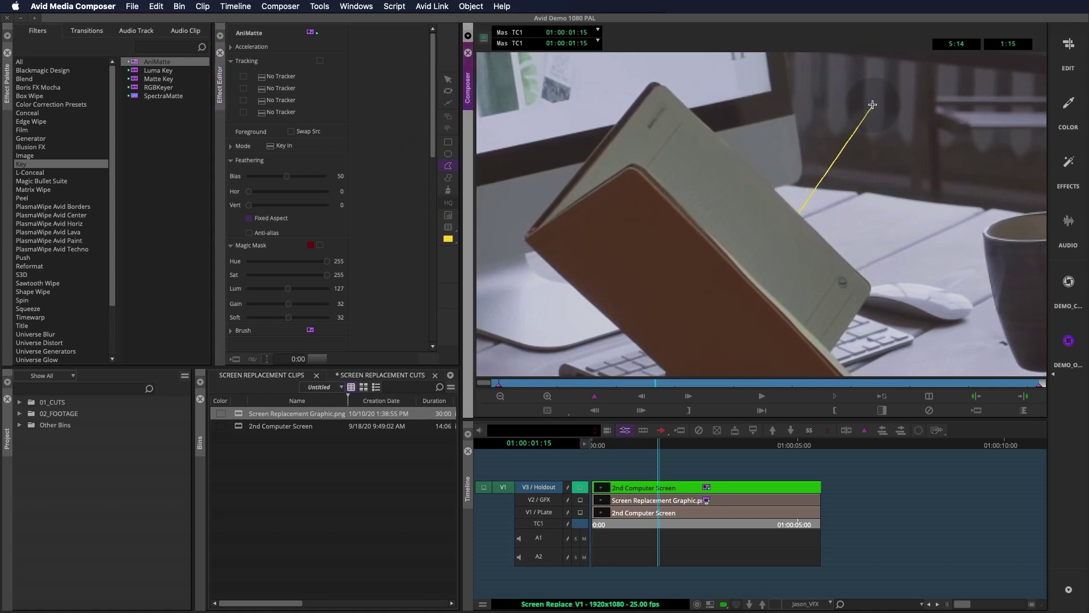
left_click(671, 91)
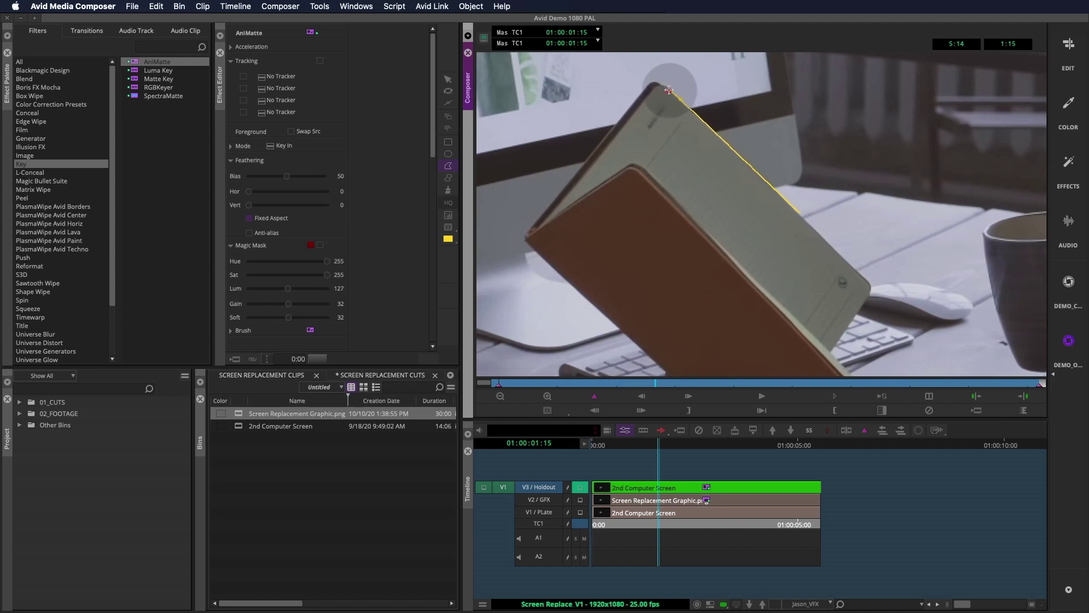
left_click(644, 88)
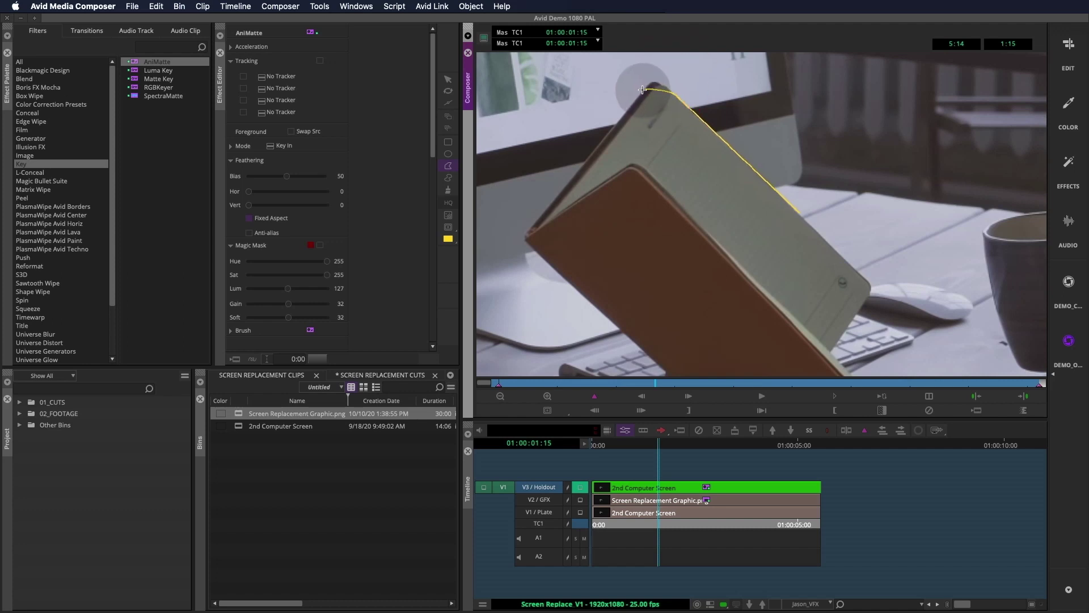
left_click(637, 97)
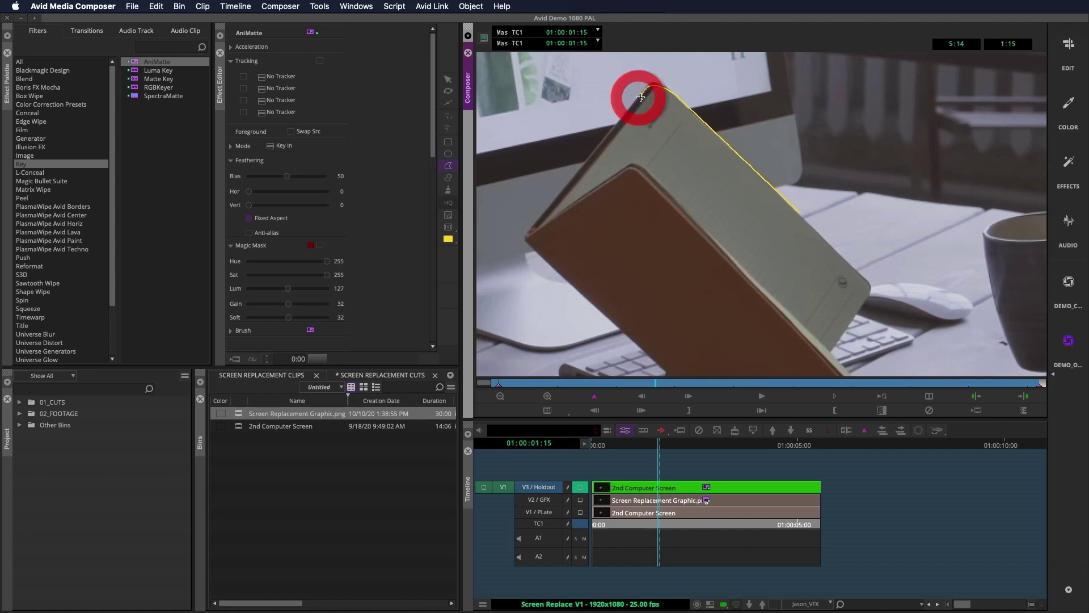
left_click(529, 226)
left_click(526, 230)
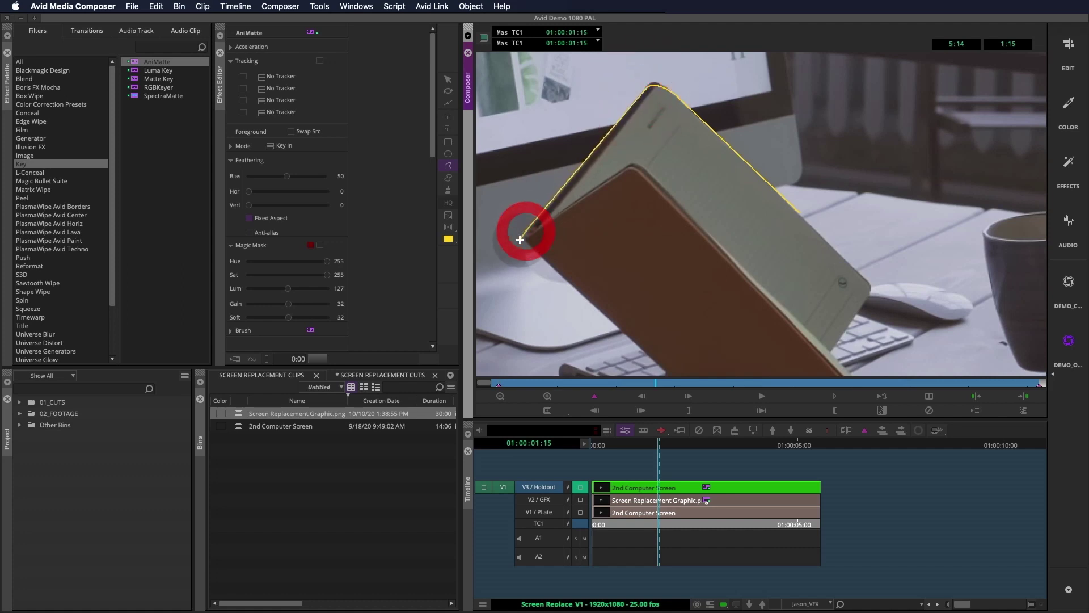
left_click(649, 363)
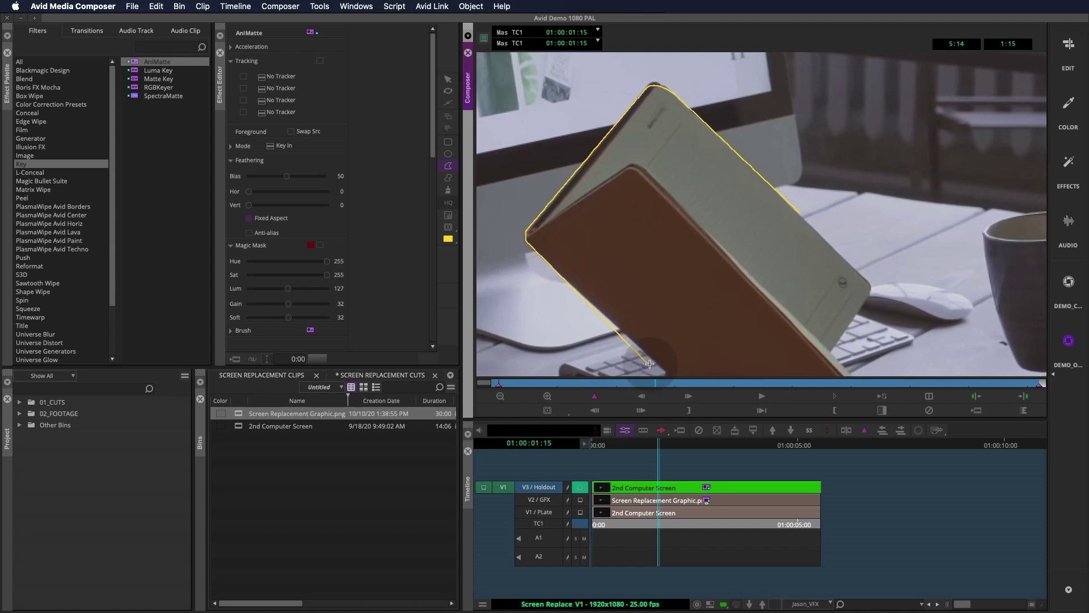
left_click(658, 364)
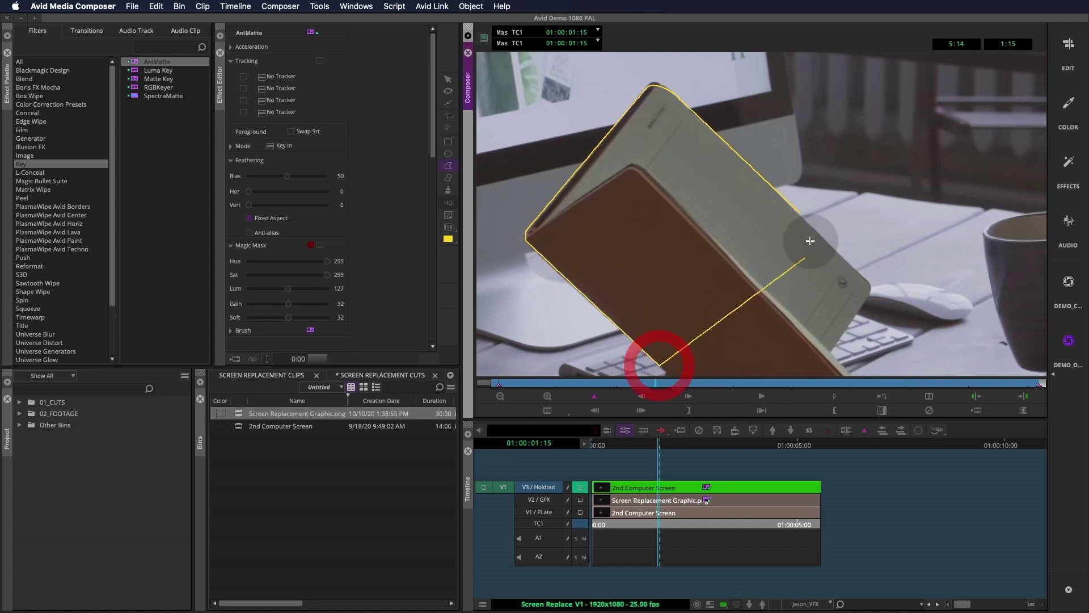
double_click(800, 213)
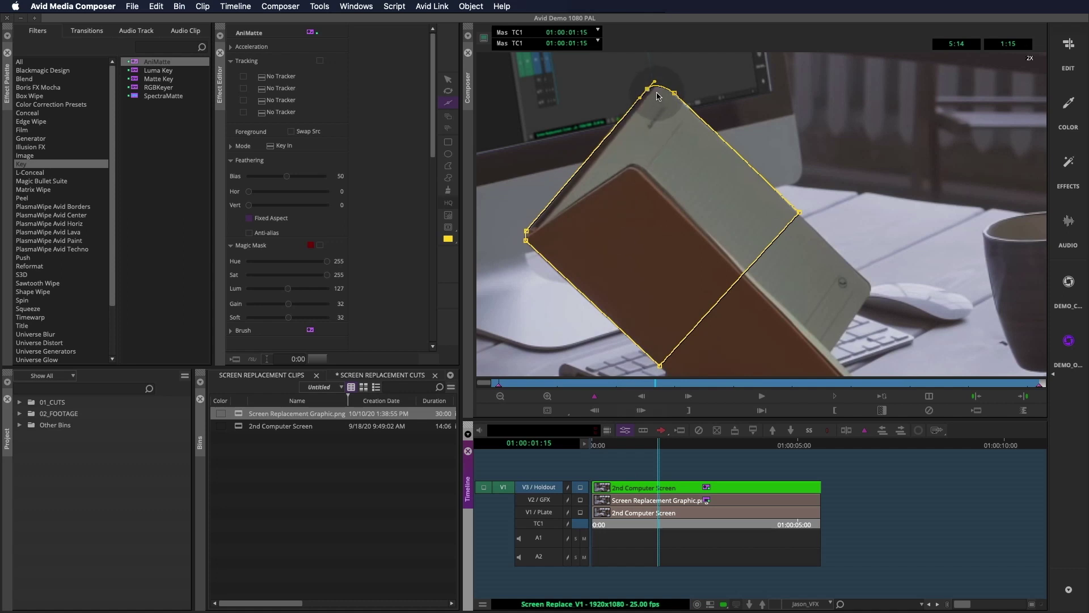
Refine the mask at the book's top corner, then select the Screen Replacement Graphic clip.
left_click(685, 85)
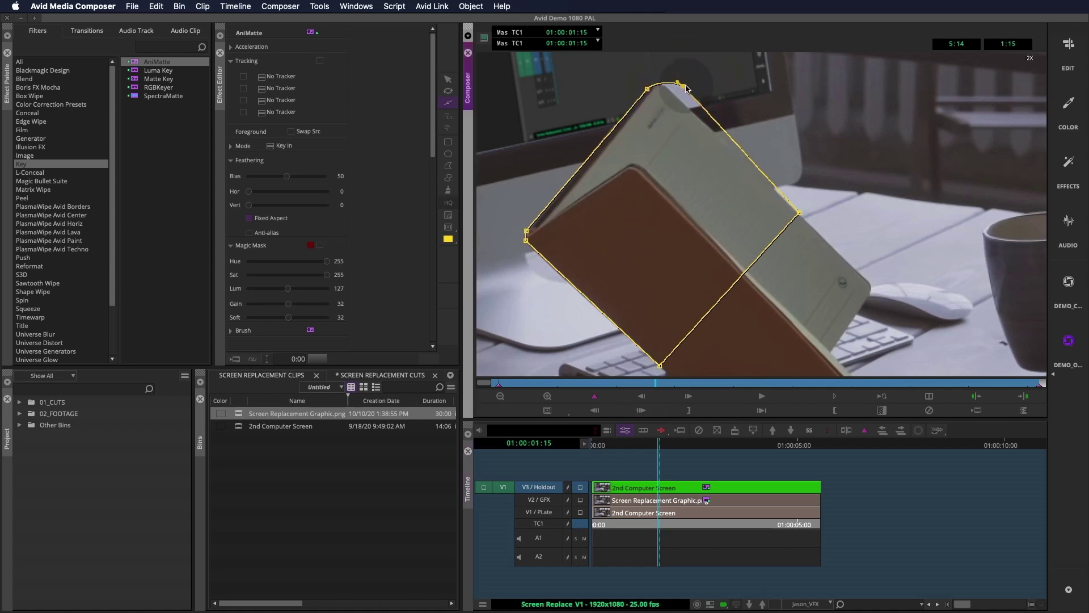
left_click(668, 105)
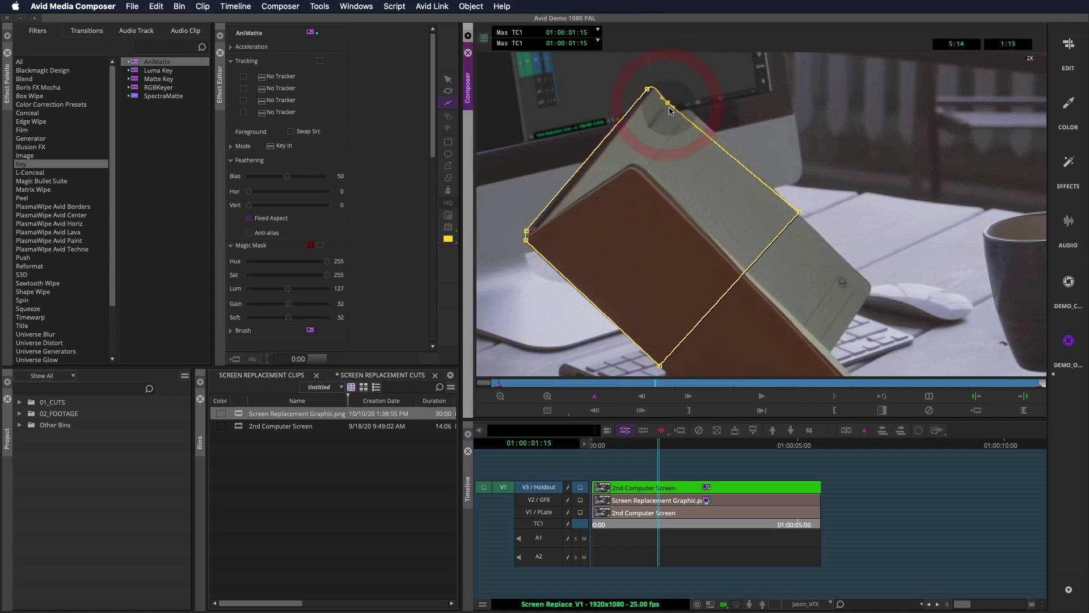
left_click_drag(671, 103, 662, 97)
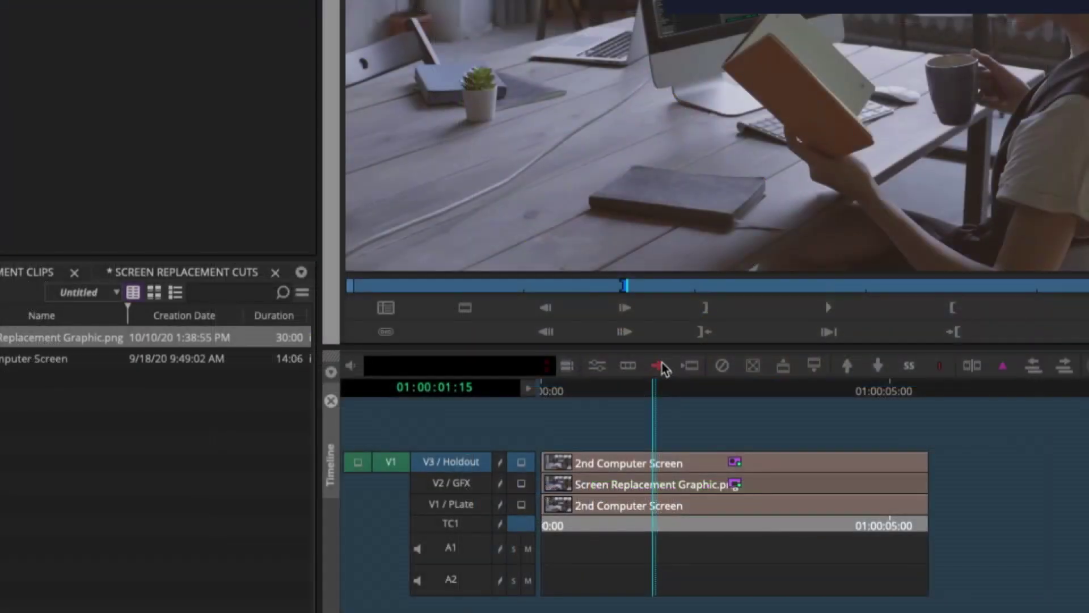
left_click(632, 484)
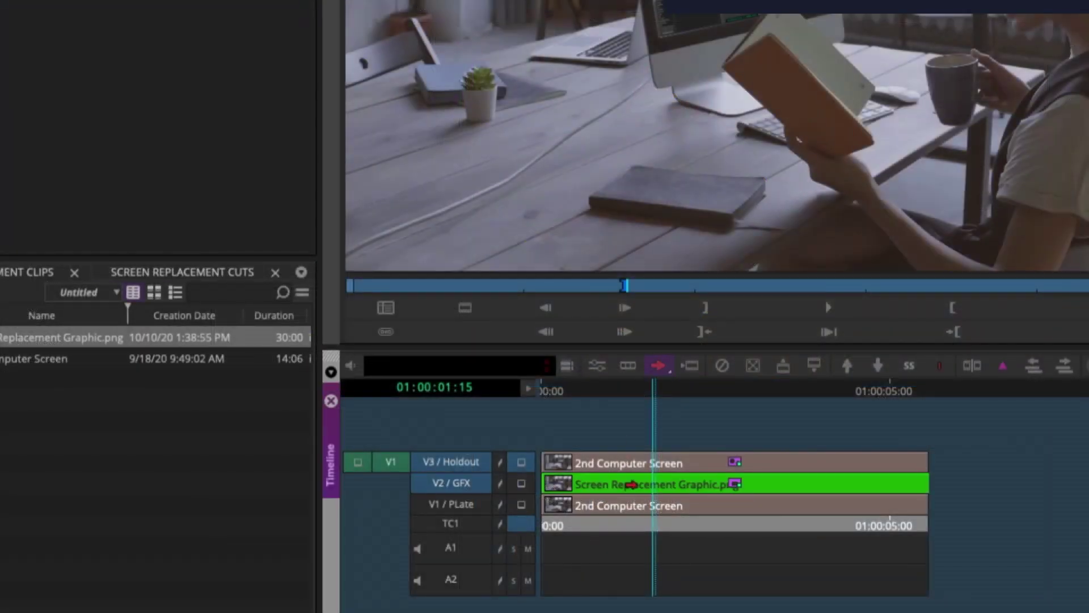
right_click(631, 485)
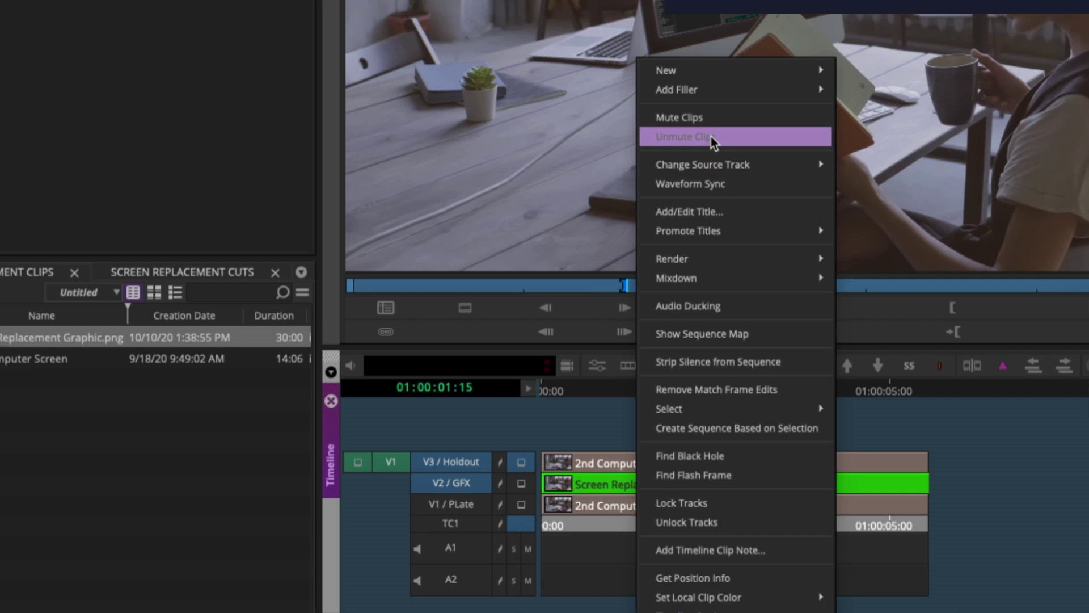
Mute the V2 graphic clip and drag the Blue haze colour preset onto the V1 plate.
left_click(707, 120)
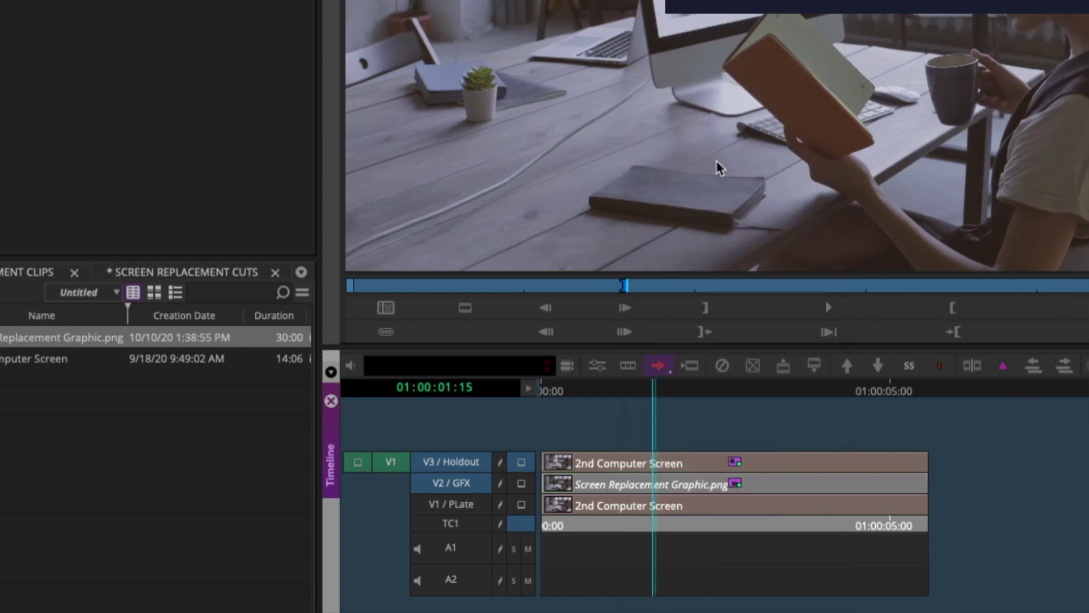
left_click(659, 513)
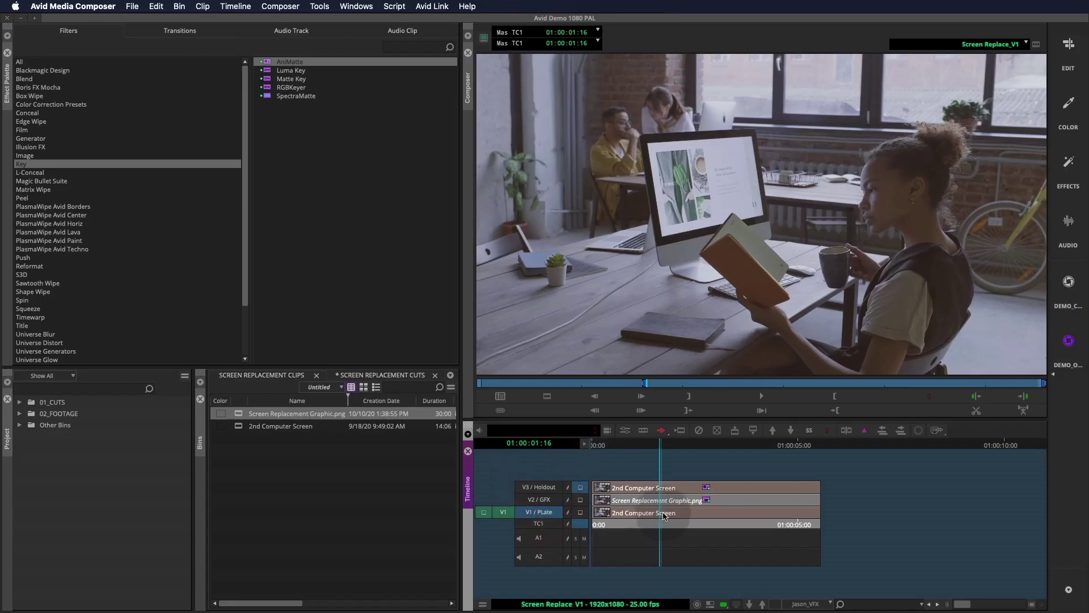
left_click(31, 62)
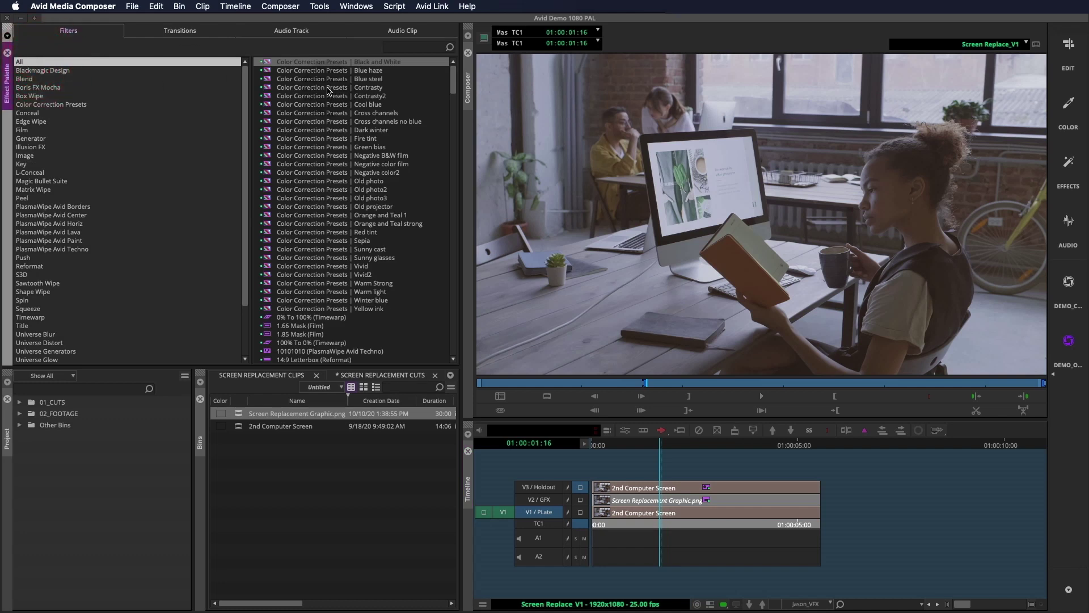
left_click_drag(272, 71, 676, 519)
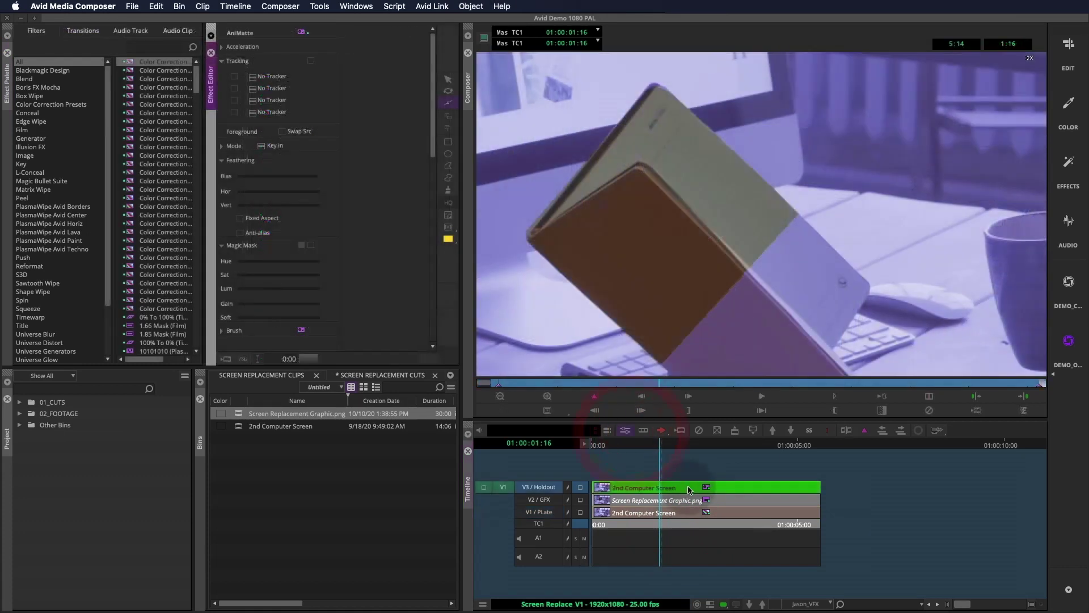
Reopen the AniMatte mask and change its outline colour from purple to green.
left_click(737, 207)
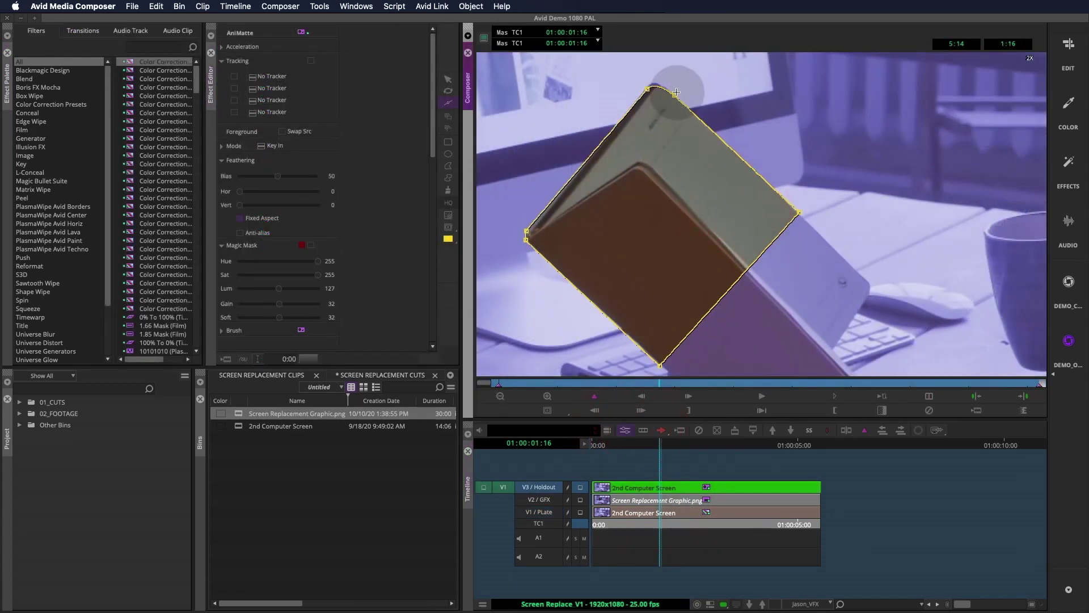
left_click(448, 238)
left_click(500, 242)
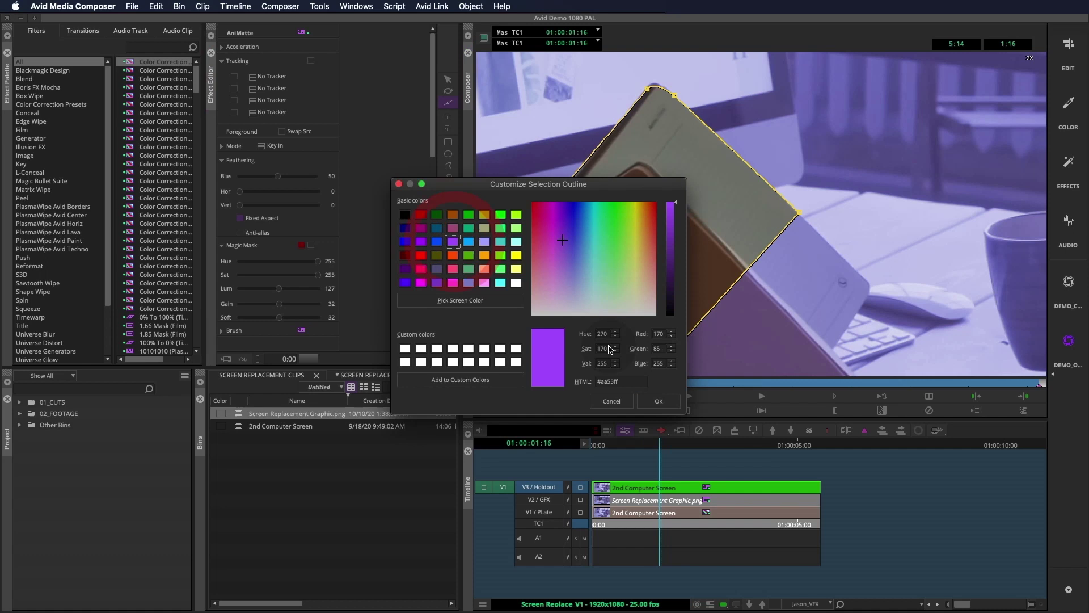
left_click(671, 398)
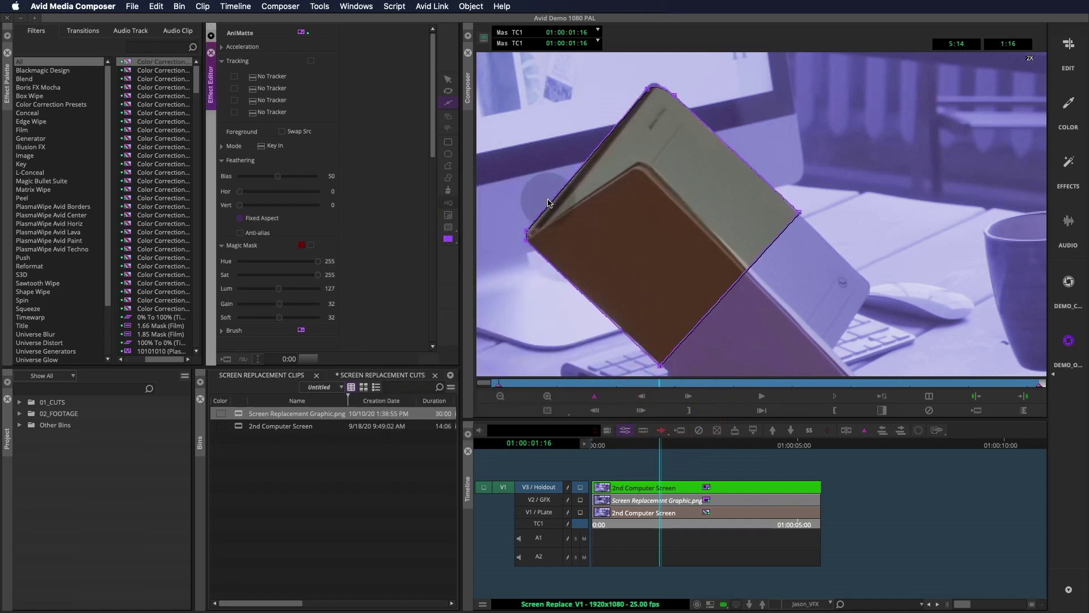
left_click(448, 238)
left_click(499, 214)
left_click(671, 399)
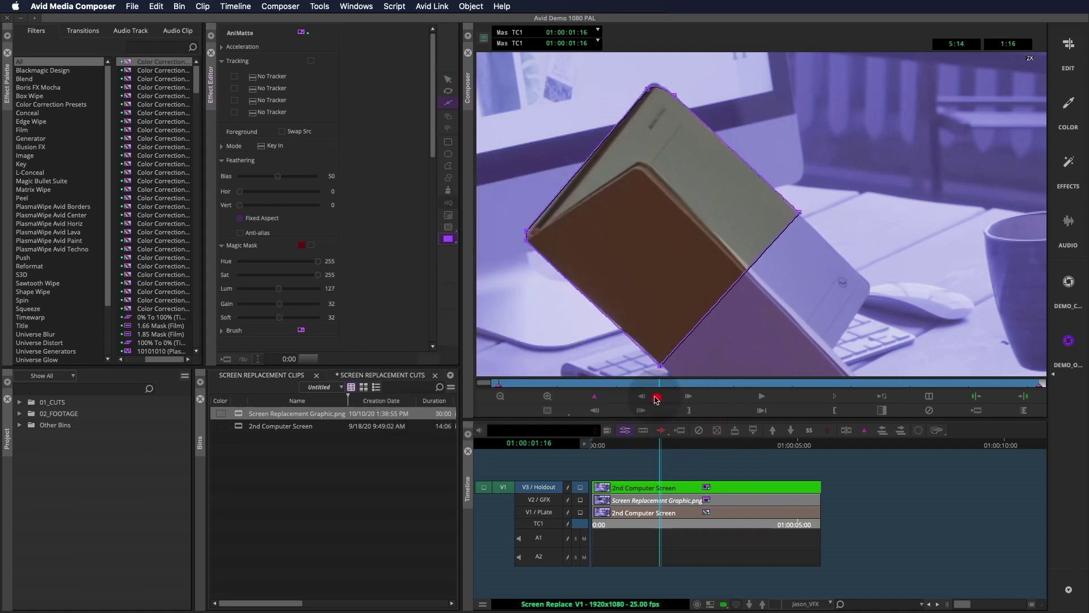
Break the tangents on the mask's top point and round that corner to fit the book.
left_click(671, 96)
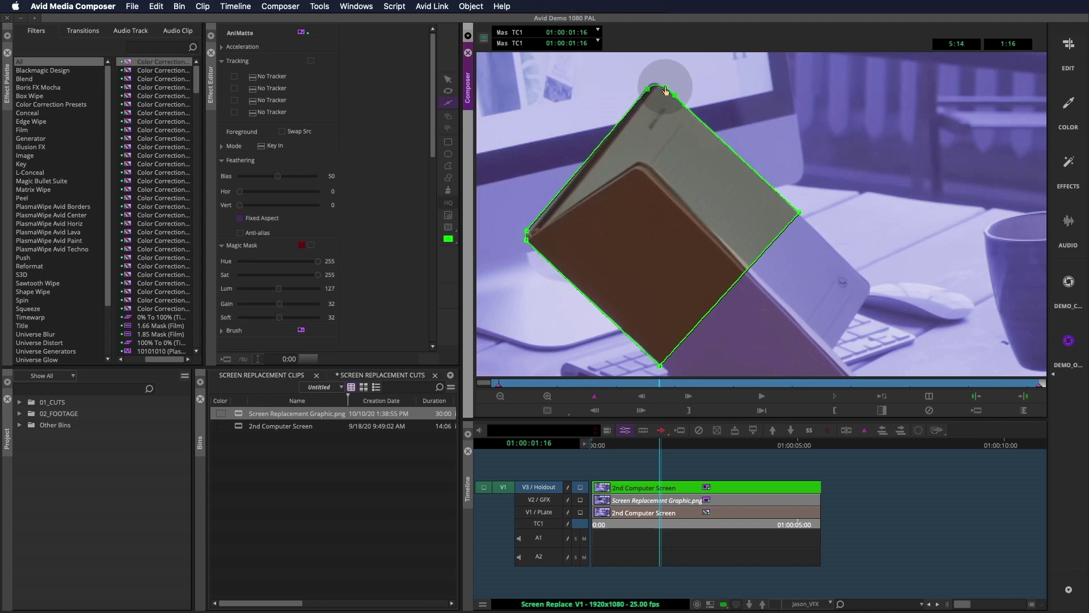
left_click(658, 86)
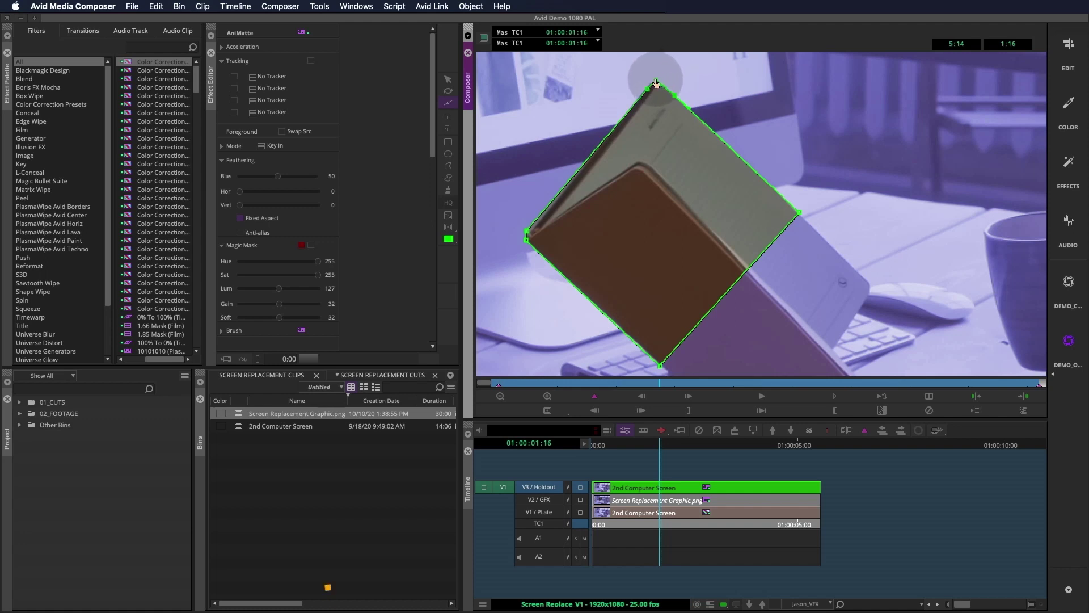
left_click(657, 86, "alt")
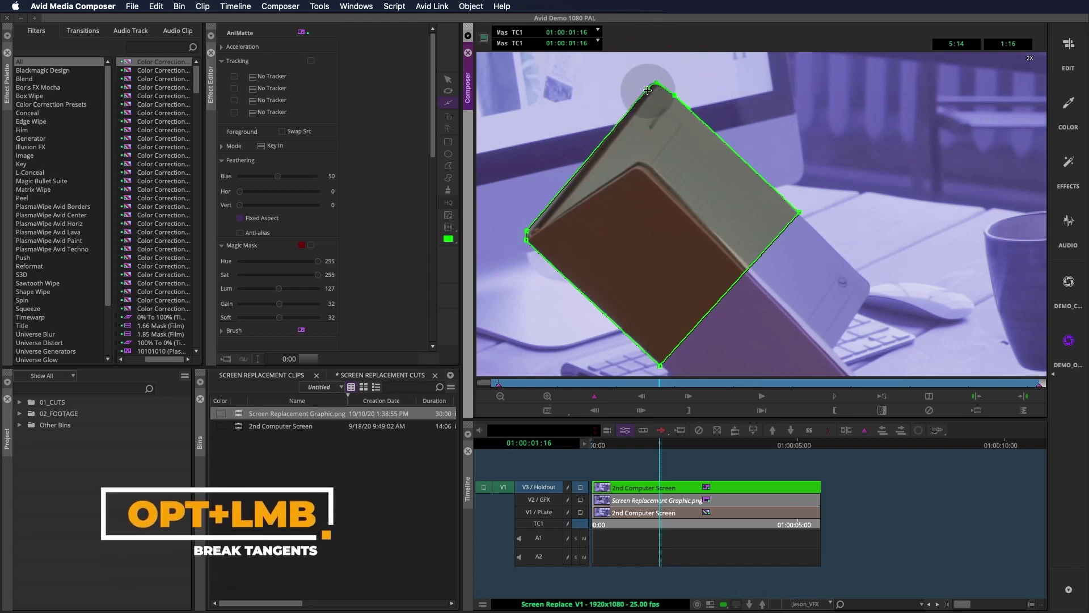
left_click(652, 82, "alt")
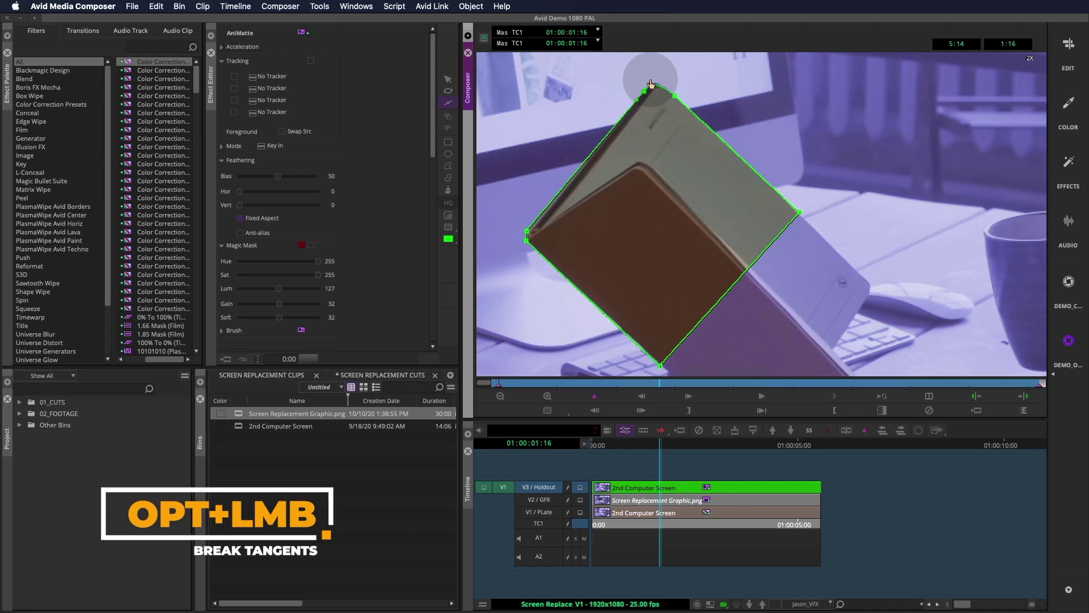
left_click(655, 80, "alt")
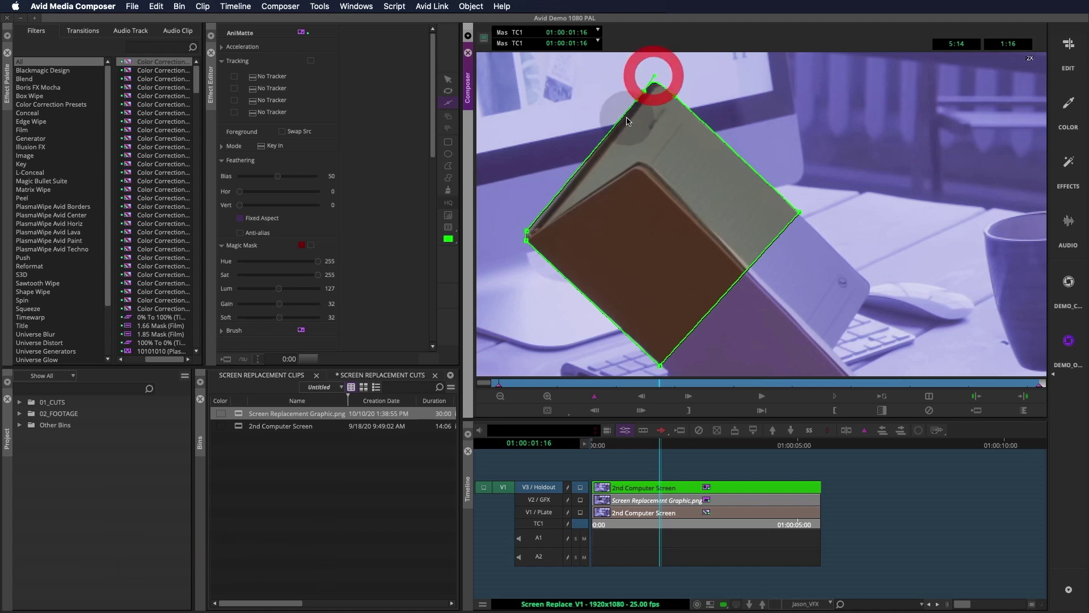
left_click(818, 222)
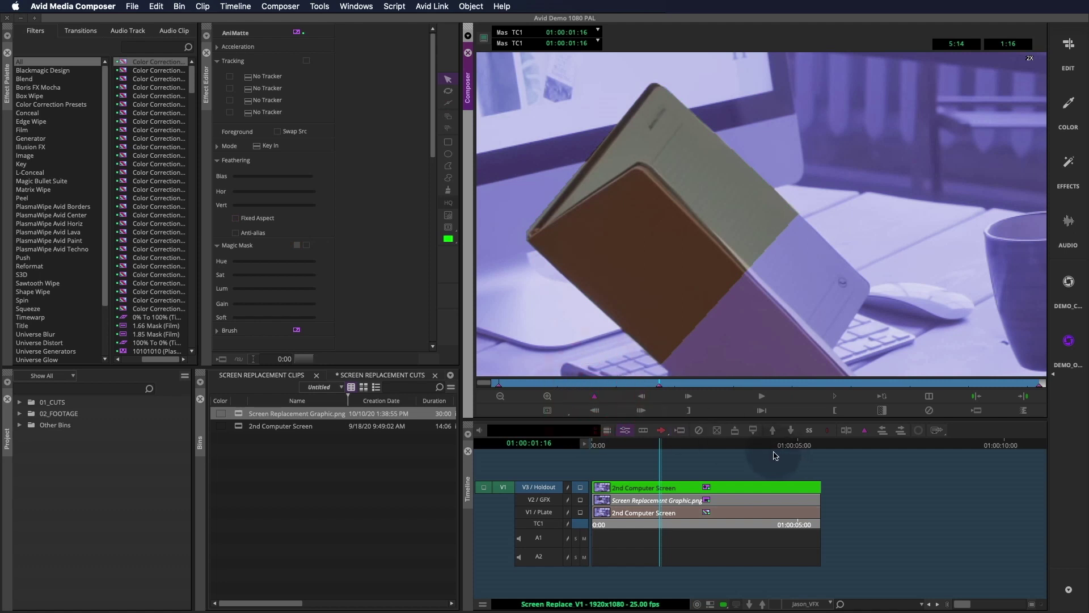
On a later frame, shift and rotate the whole mask back over the book.
left_click_drag(661, 384, 685, 384)
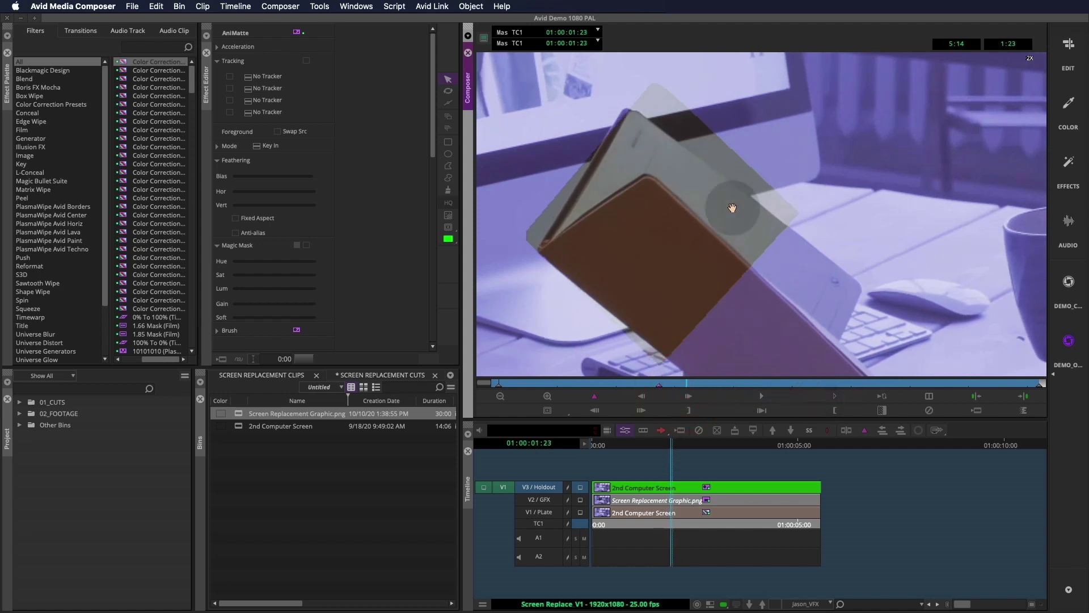
left_click(448, 80)
left_click(652, 138)
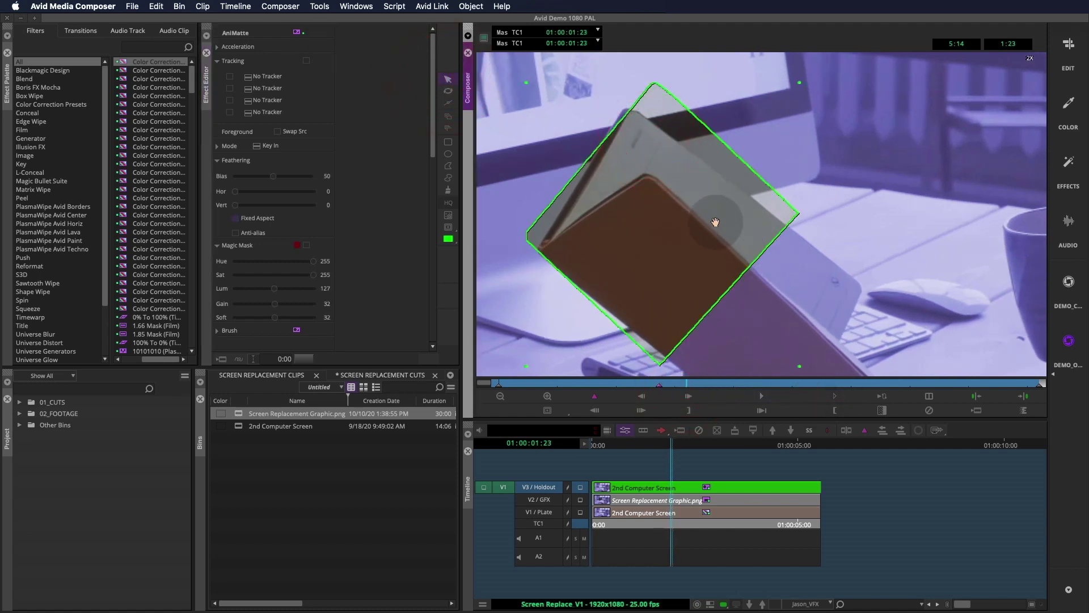
mouse_move(715, 221)
left_mouse_down()
mouse_move(746, 230)
mouse_move(722, 223)
left_mouse_up()
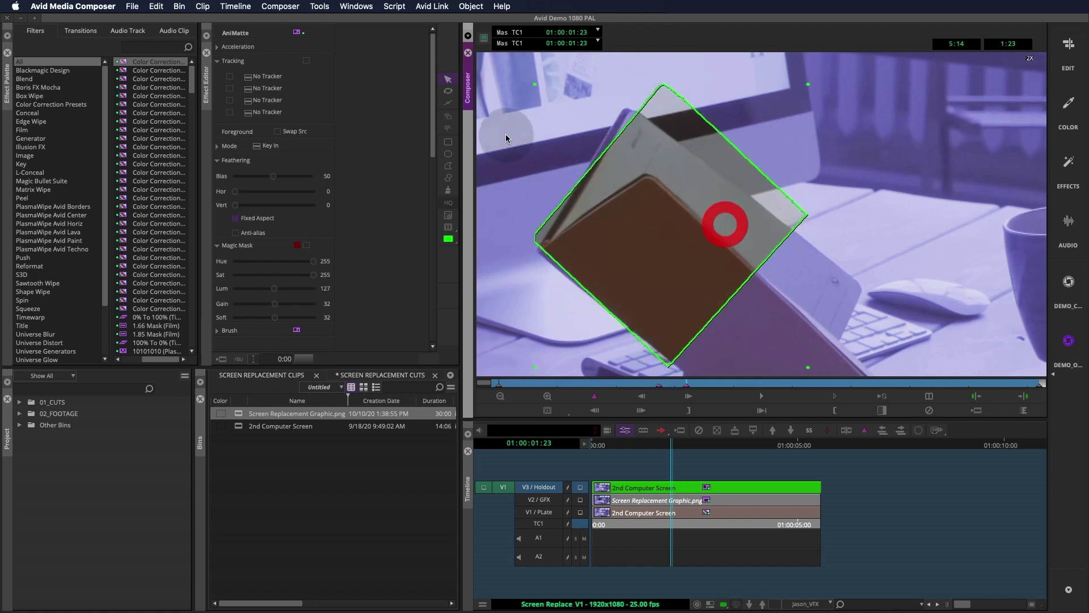
left_click(448, 91)
left_click_drag(685, 216, 687, 214)
Pull the mask's top points down-left onto the book and check the fit on nearby frames.
left_click(447, 104)
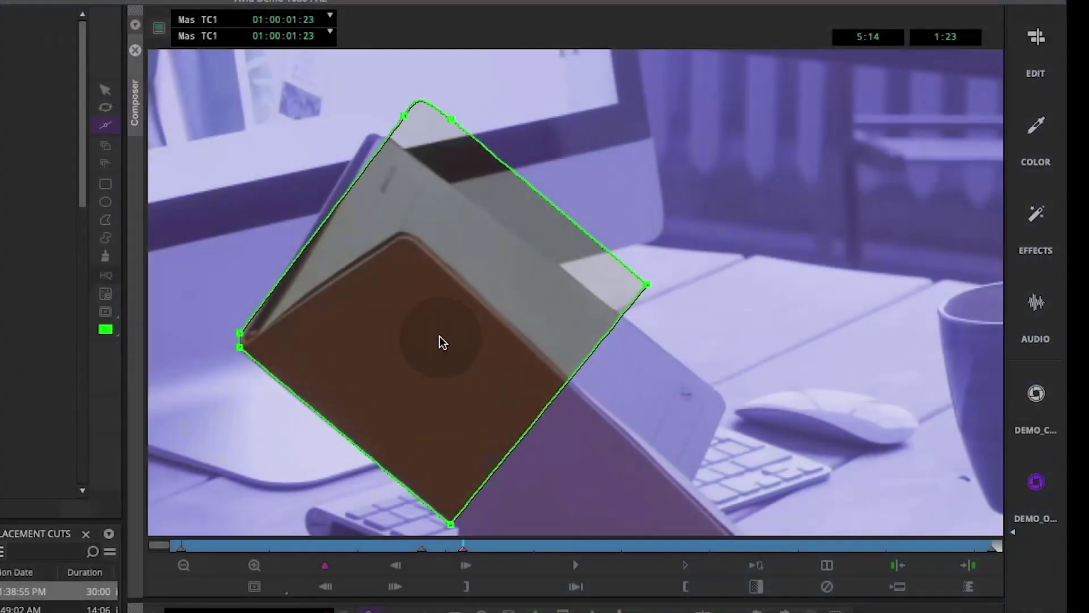
left_click_drag(363, 377, 656, 85)
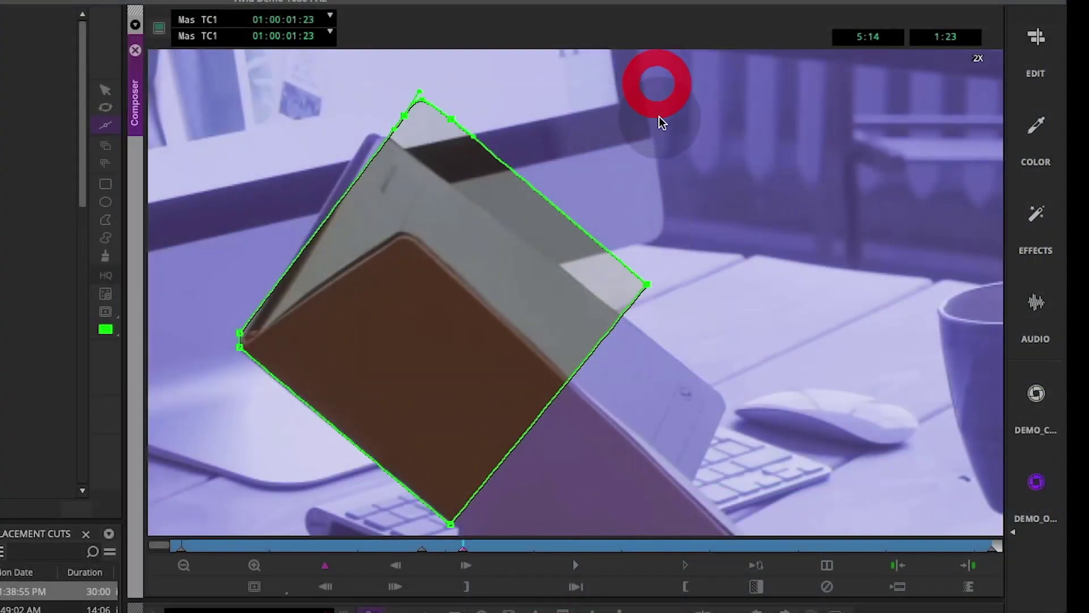
left_click_drag(403, 116, 354, 147)
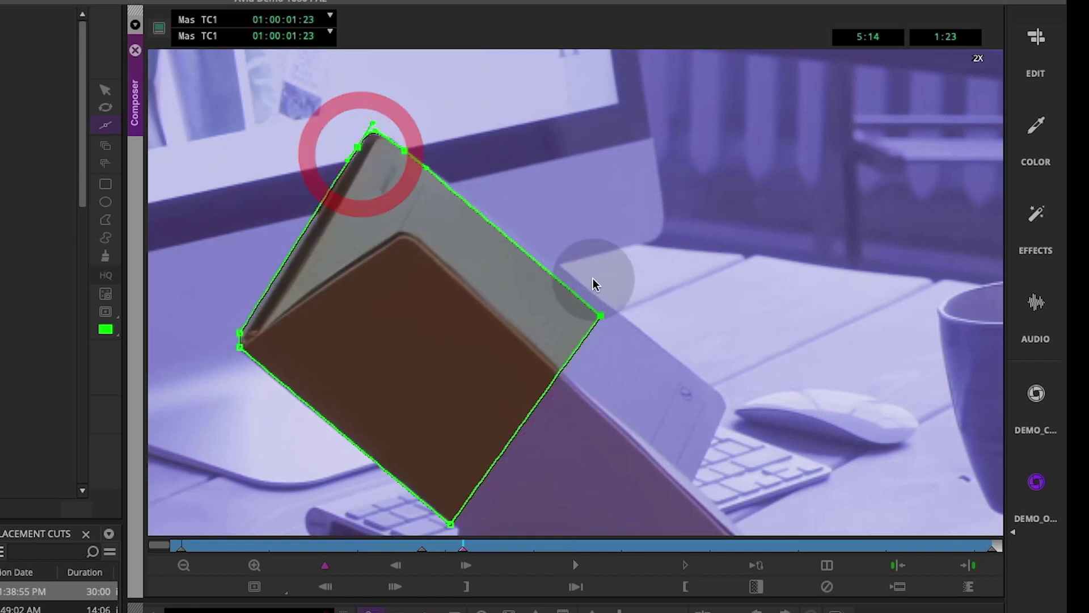
left_click_drag(529, 290, 713, 383)
left_click_drag(460, 546, 453, 546)
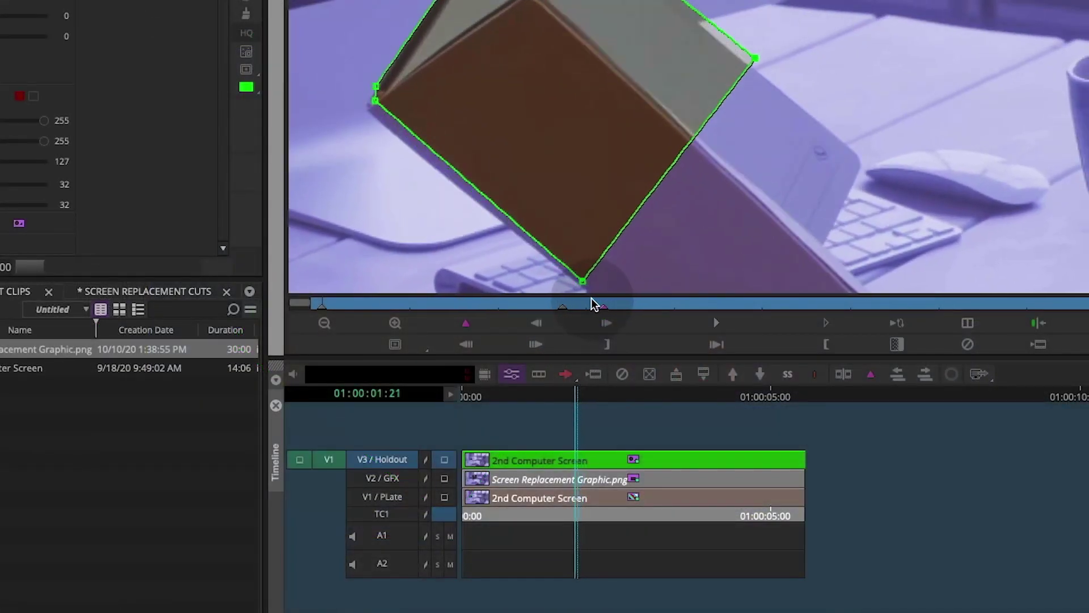
left_click_drag(602, 311, 554, 311)
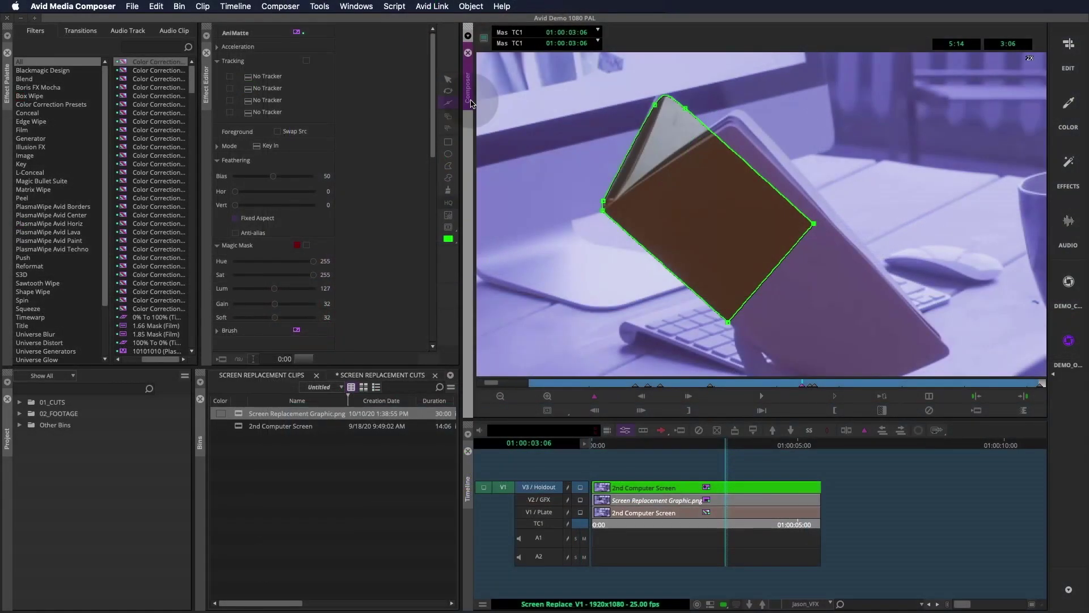
Draw a new closed polygon shape around the book at 01:00:03:06.
left_click(448, 166)
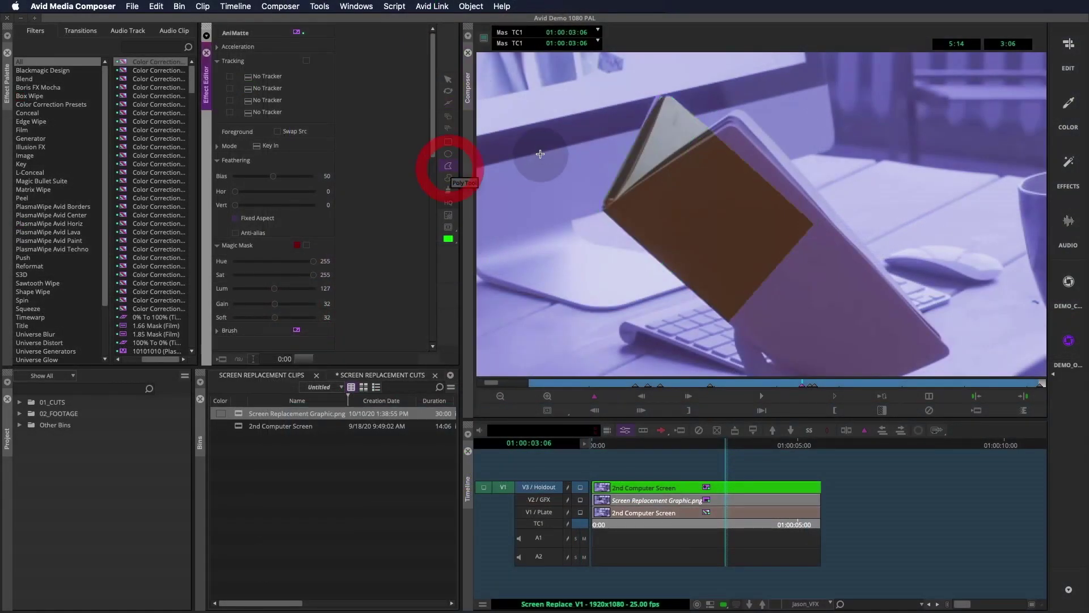
left_click(618, 195)
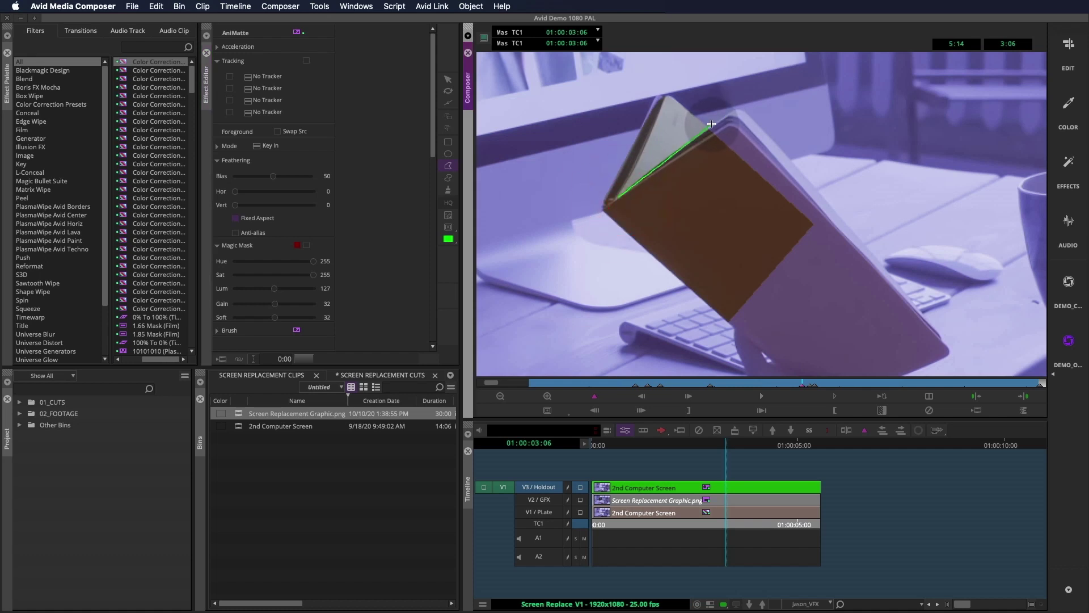
left_click(738, 110)
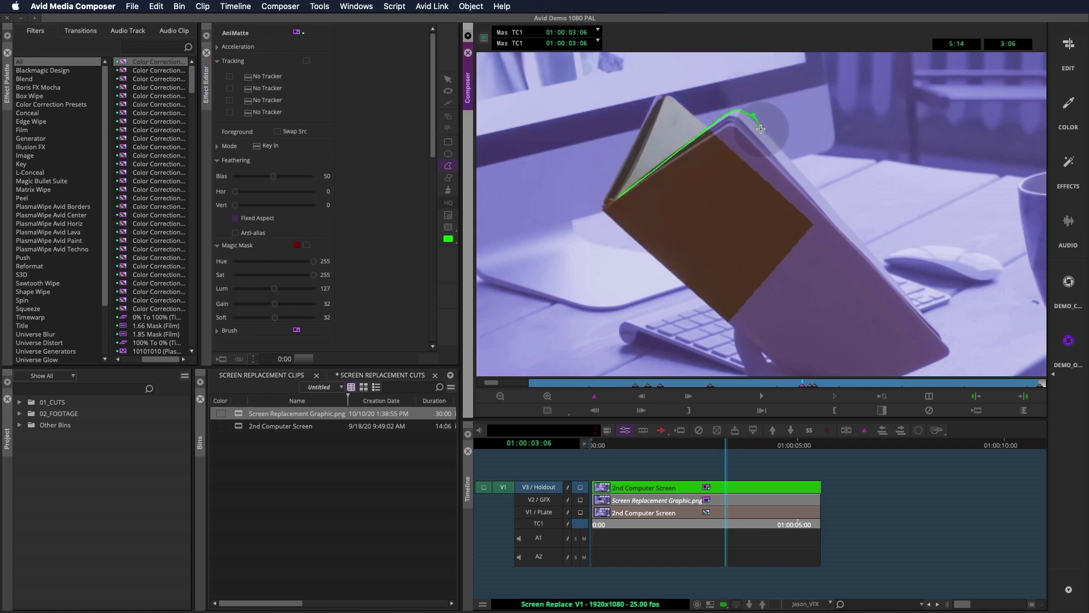
left_click(760, 129)
left_click(821, 191)
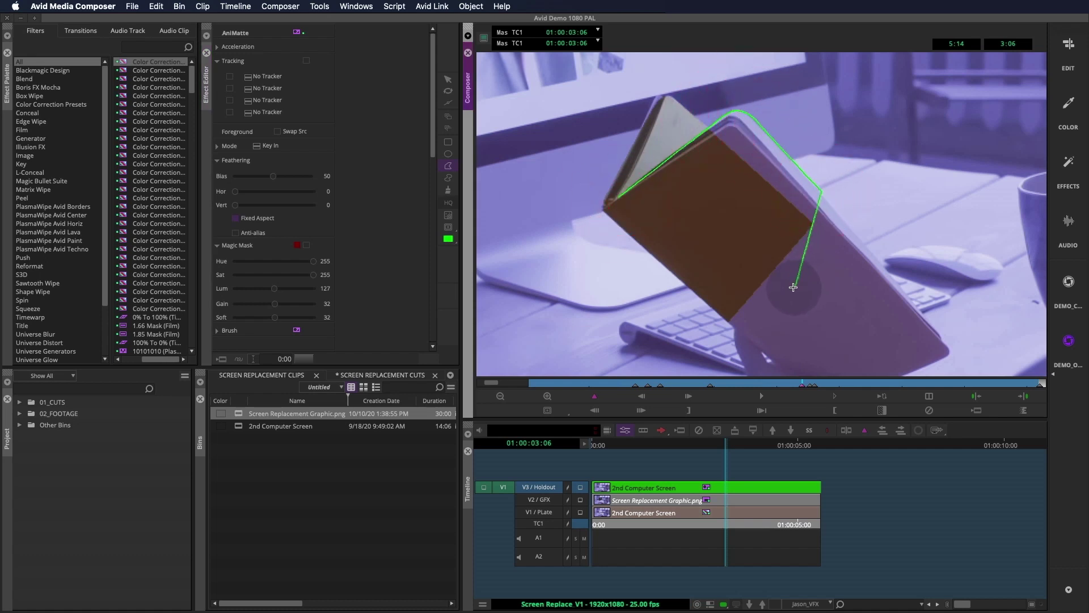
left_click(793, 287)
left_click(617, 196)
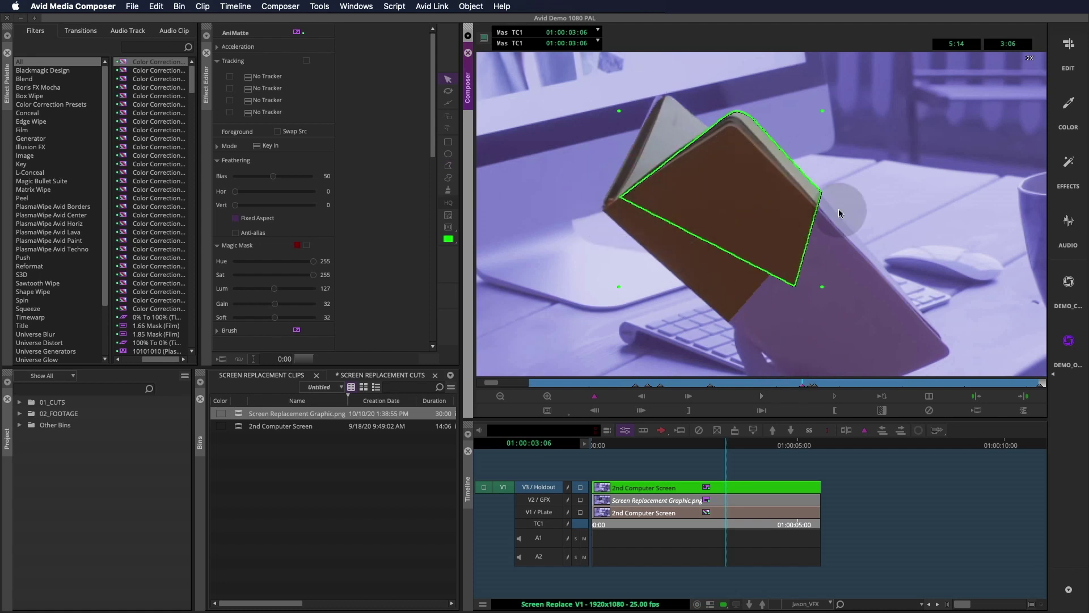
At 01:00:02:09, select the new shape and move it over the book.
left_click(713, 390)
left_click(446, 74)
left_click(771, 190)
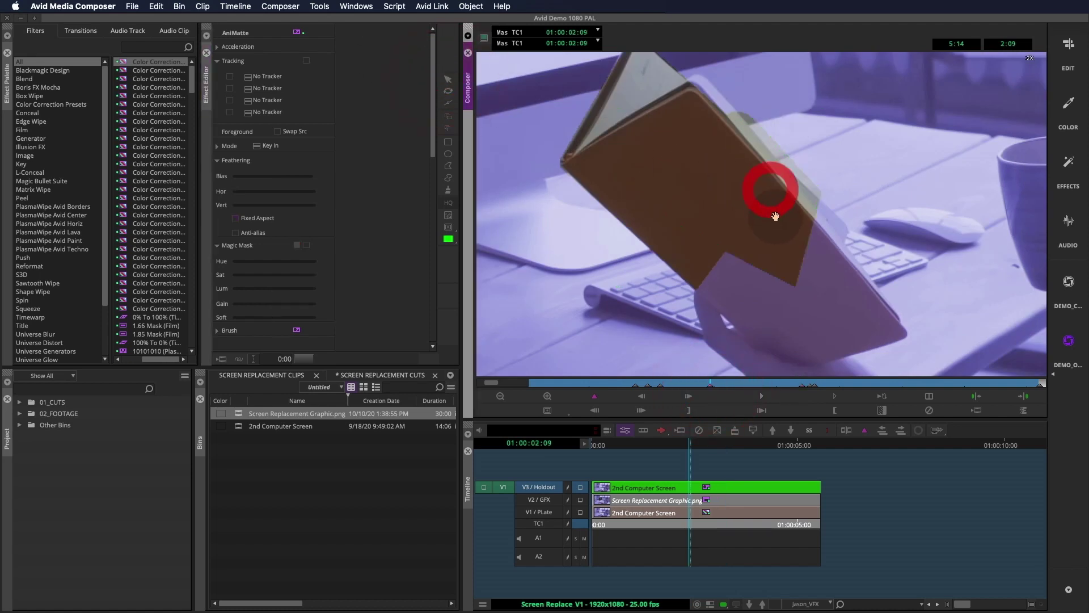
left_click(804, 189)
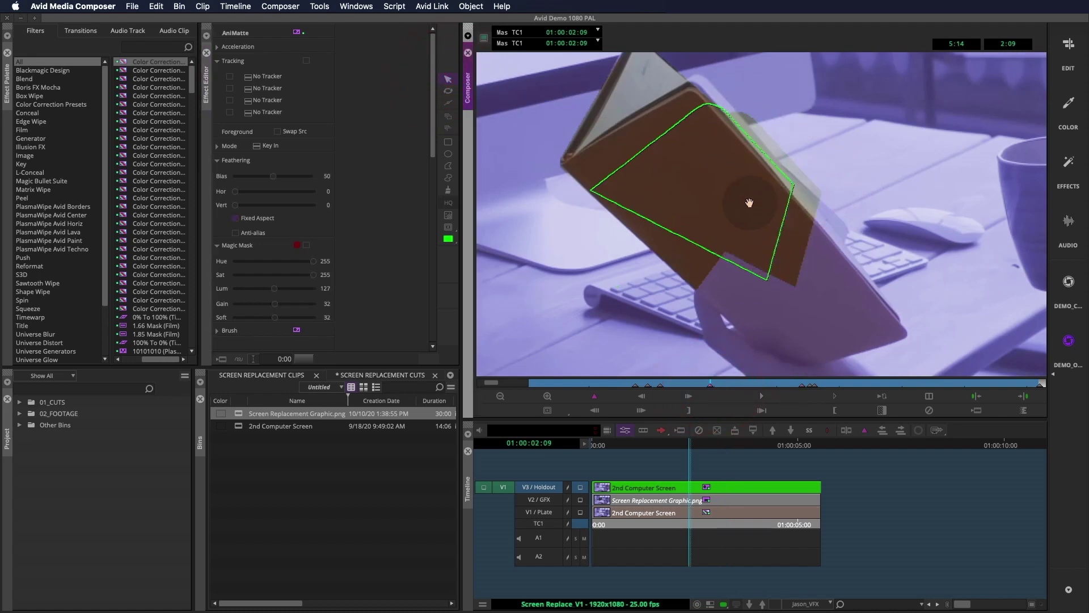
mouse_move(750, 202)
left_mouse_down()
mouse_move(743, 175)
mouse_move(700, 146)
mouse_move(684, 153)
mouse_move(697, 153)
left_mouse_up()
left_click(447, 90)
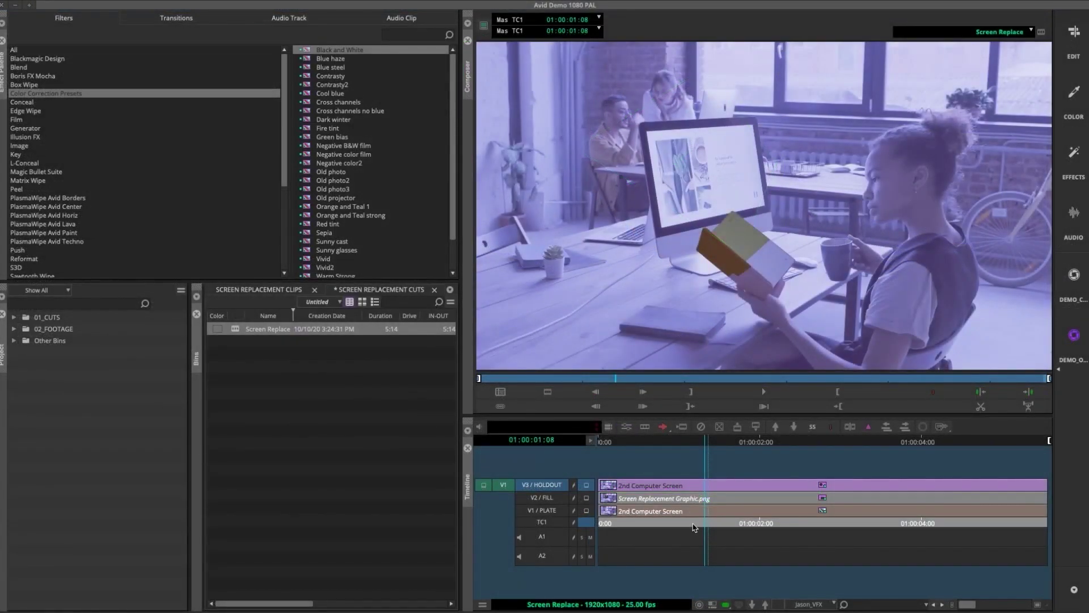
Remove the Blue haze tint effect from the V1 plate clip.
left_click_drag(693, 527, 721, 520)
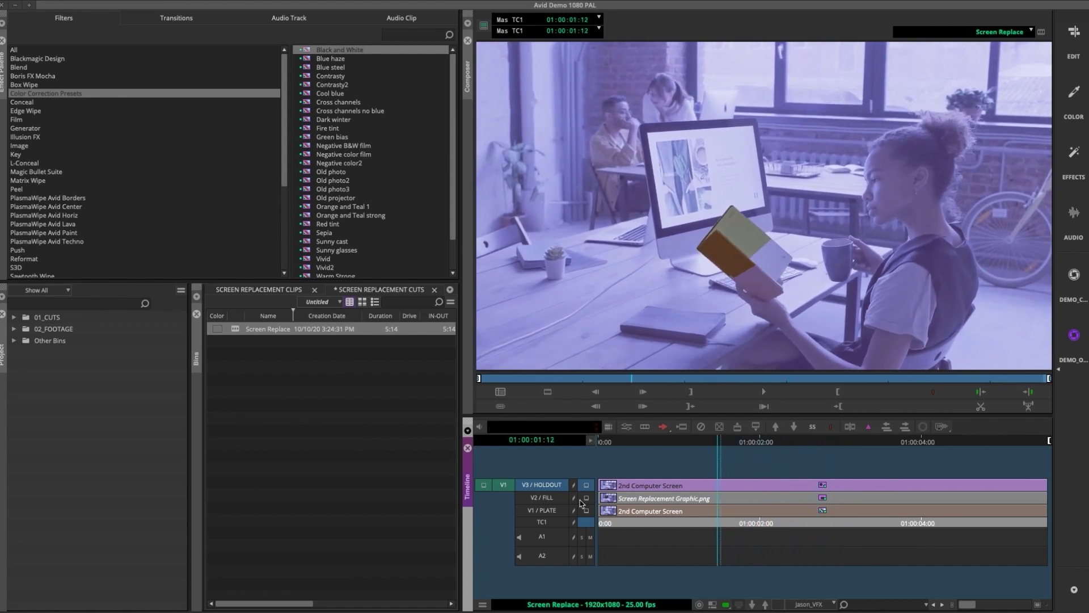
left_click(551, 490)
left_click(544, 513)
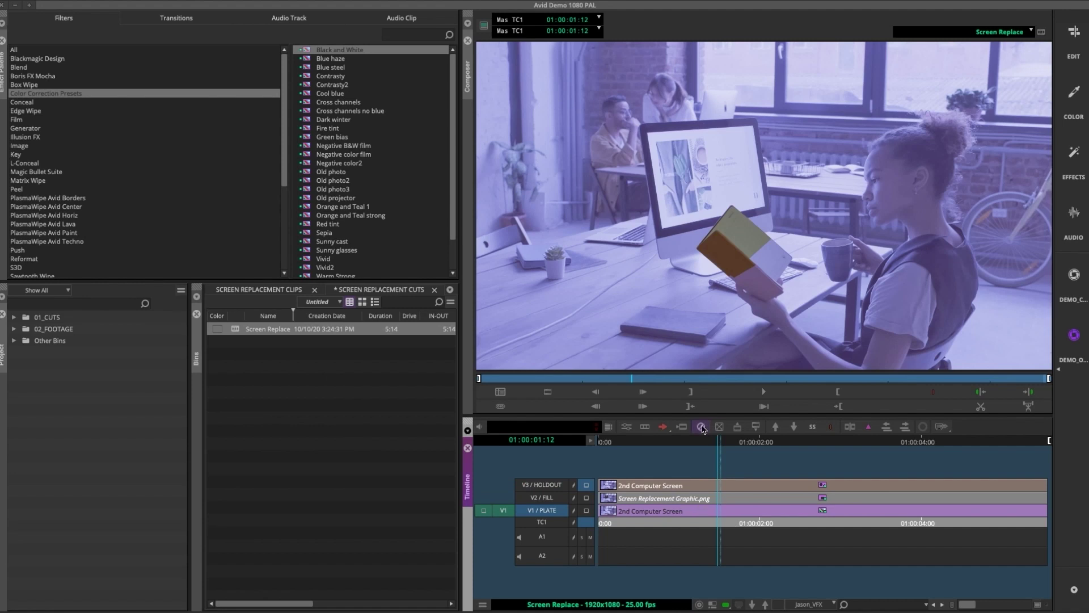
left_click(701, 427)
Select the Screen Replacement Graphic.png clip on V2.
left_click_drag(718, 528, 753, 517)
left_click(544, 497)
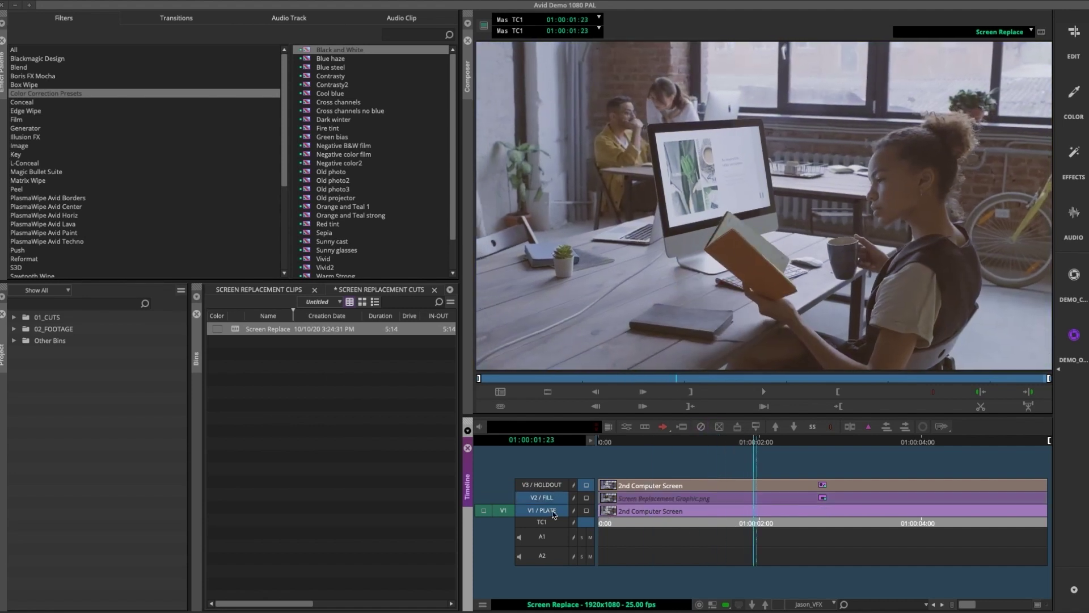
left_click(543, 510)
left_click(720, 497)
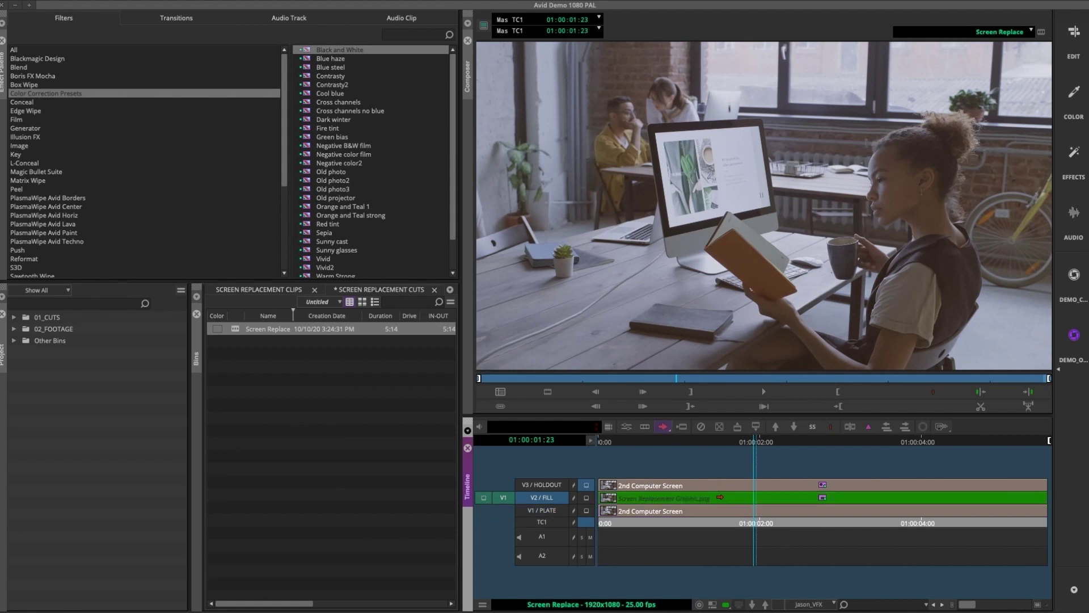
Unmute the Screen Replacement Graphic.png clip and lower its gain to match the plate.
right_click(721, 497)
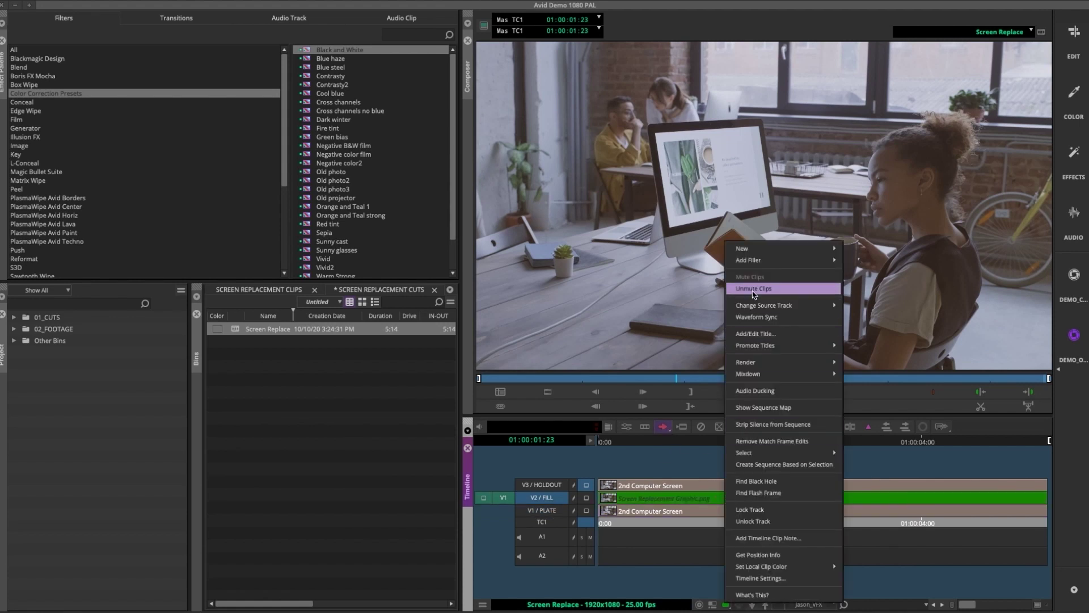
left_click(754, 290)
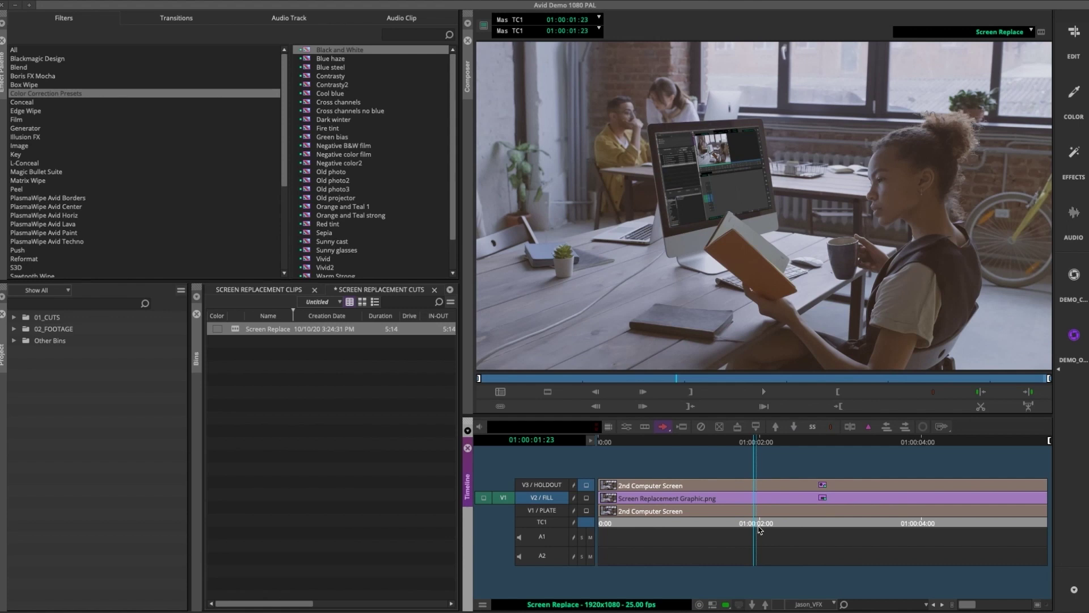
left_click_drag(760, 529, 697, 525)
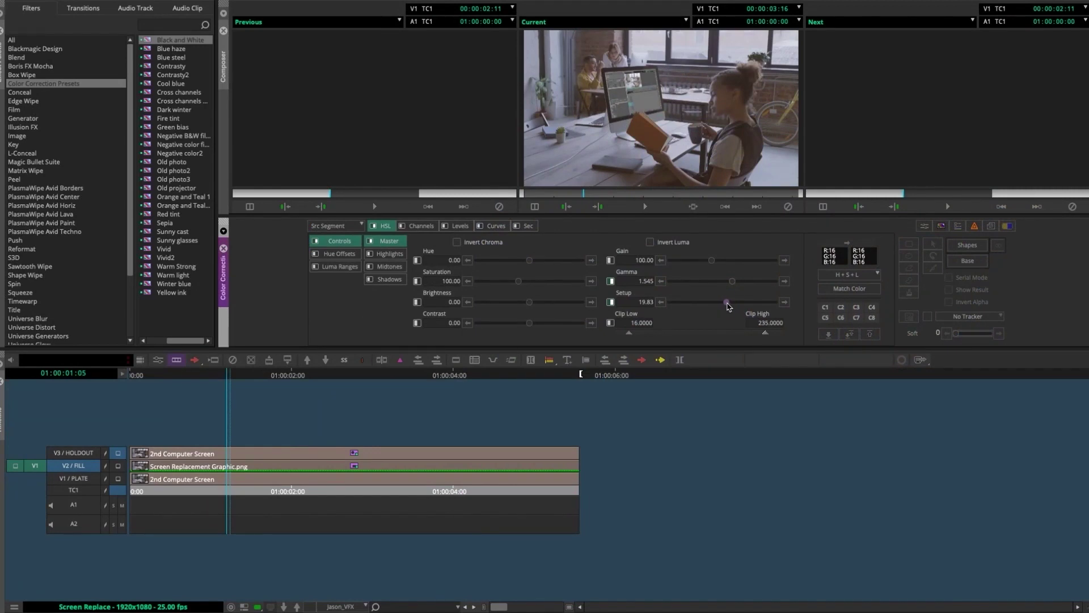
left_click_drag(730, 282, 704, 261)
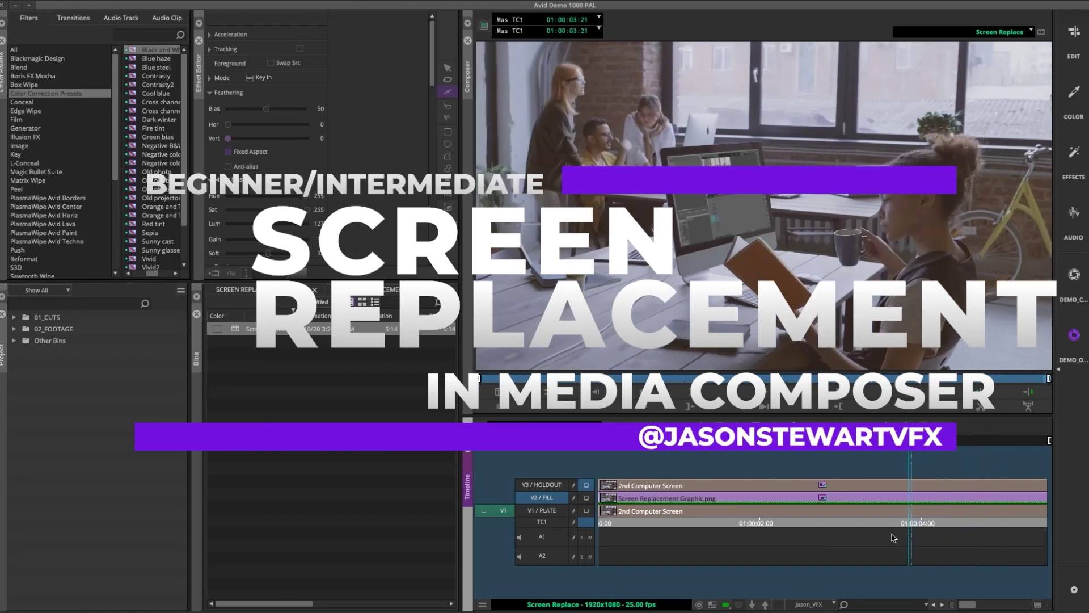
Scrub back near the start and play the finished iMac screen replacement composite.
left_click_drag(872, 542, 583, 545)
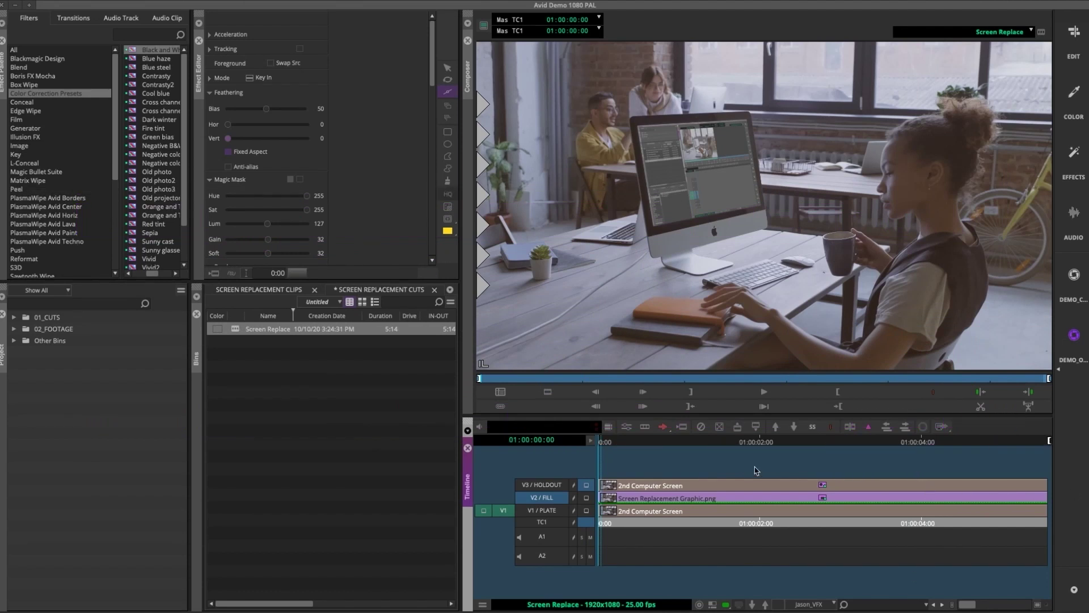
left_click(753, 397)
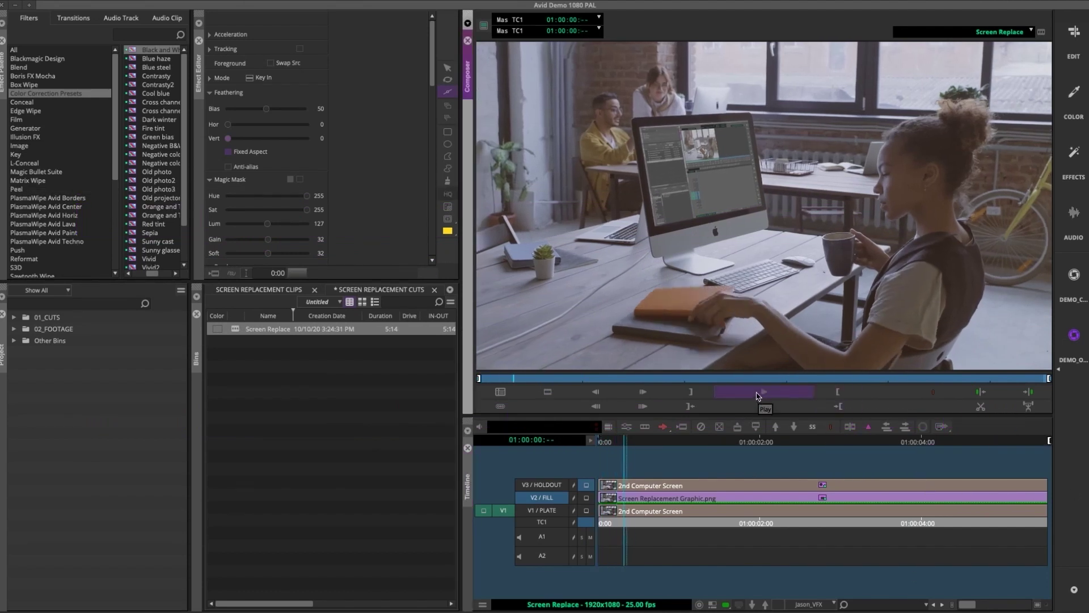